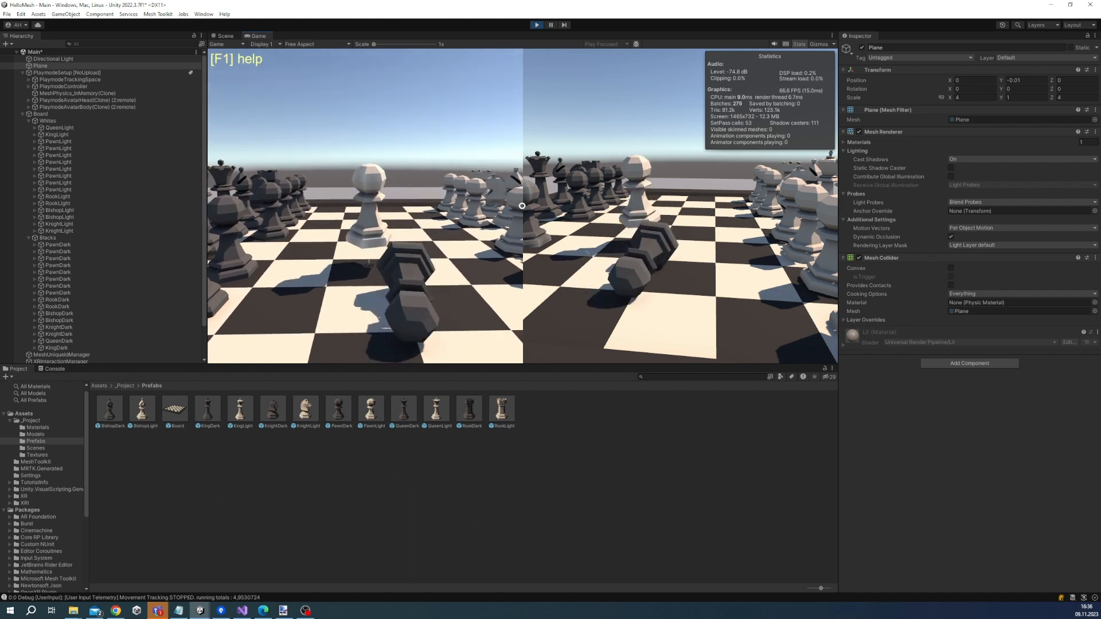
pyautogui.press('w')
pyautogui.moveTo(364, 205); pyautogui.dragTo(365, 205, button='right')
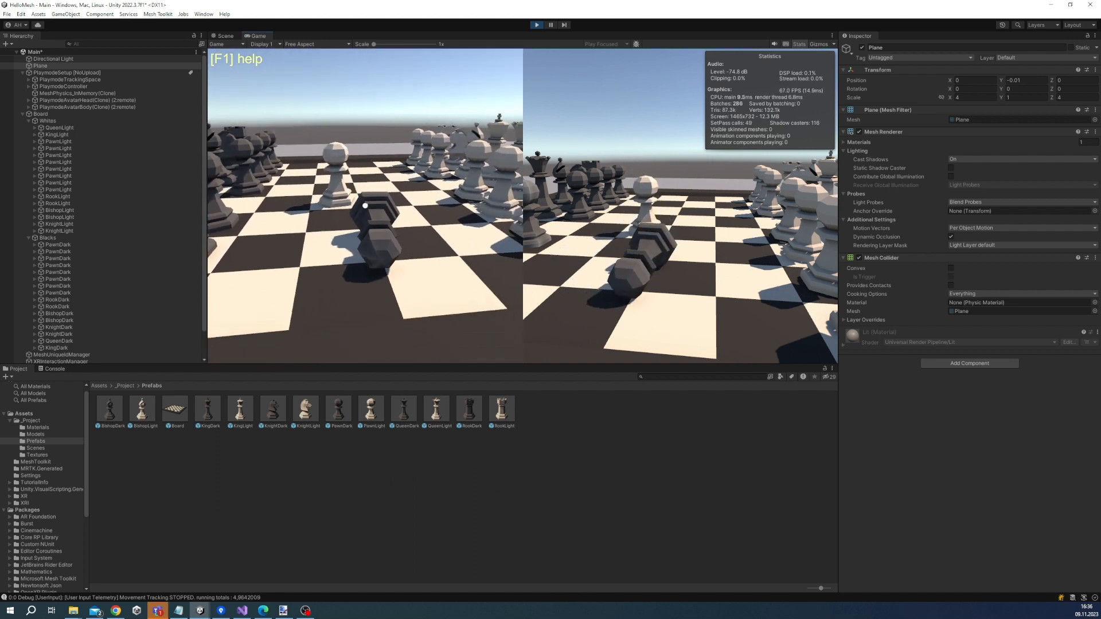
pyautogui.moveTo(365, 205); pyautogui.dragTo(365, 205)
pyautogui.moveTo(365, 206); pyautogui.dragTo(365, 205, button='right')
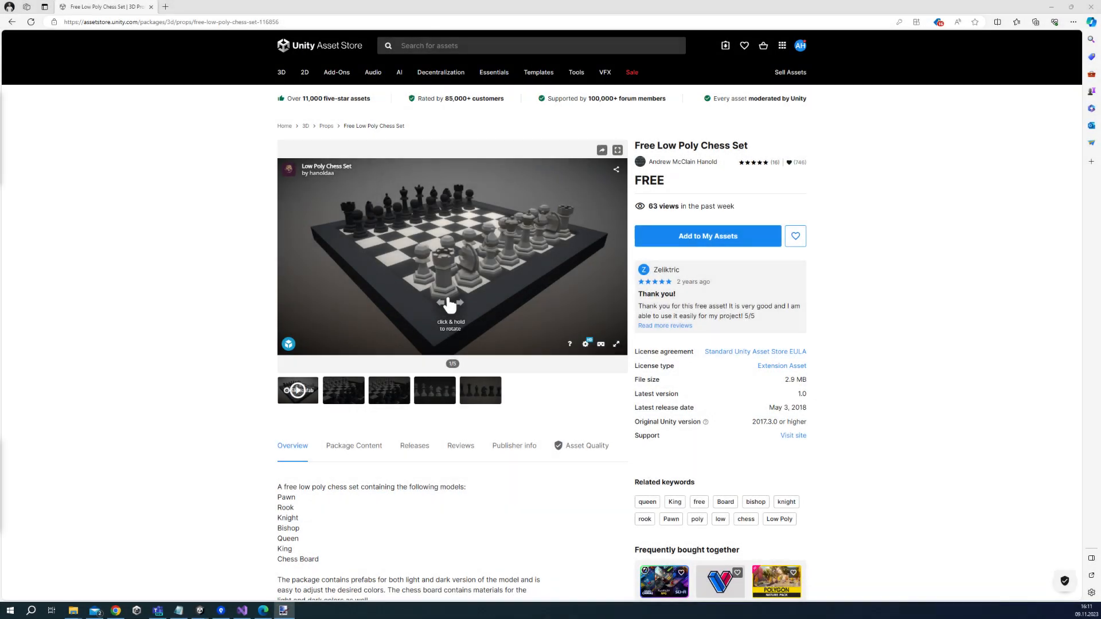
# Add the Free Low Poly Chess Set to My Assets and accept the Asset Store terms
pyautogui.click(716, 241)
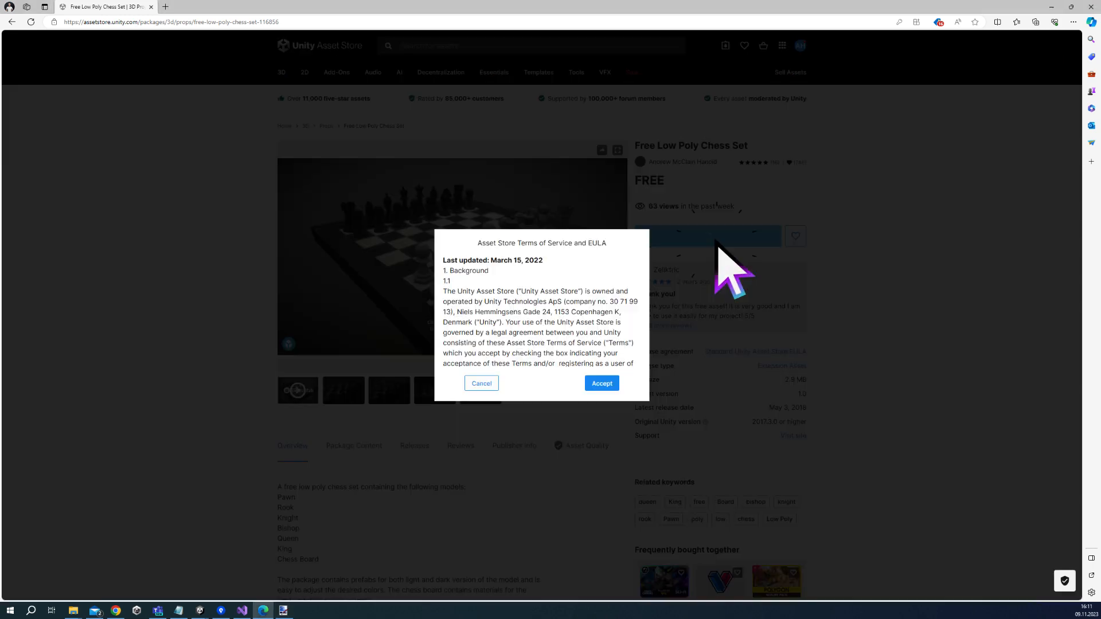
pyautogui.click(602, 384)
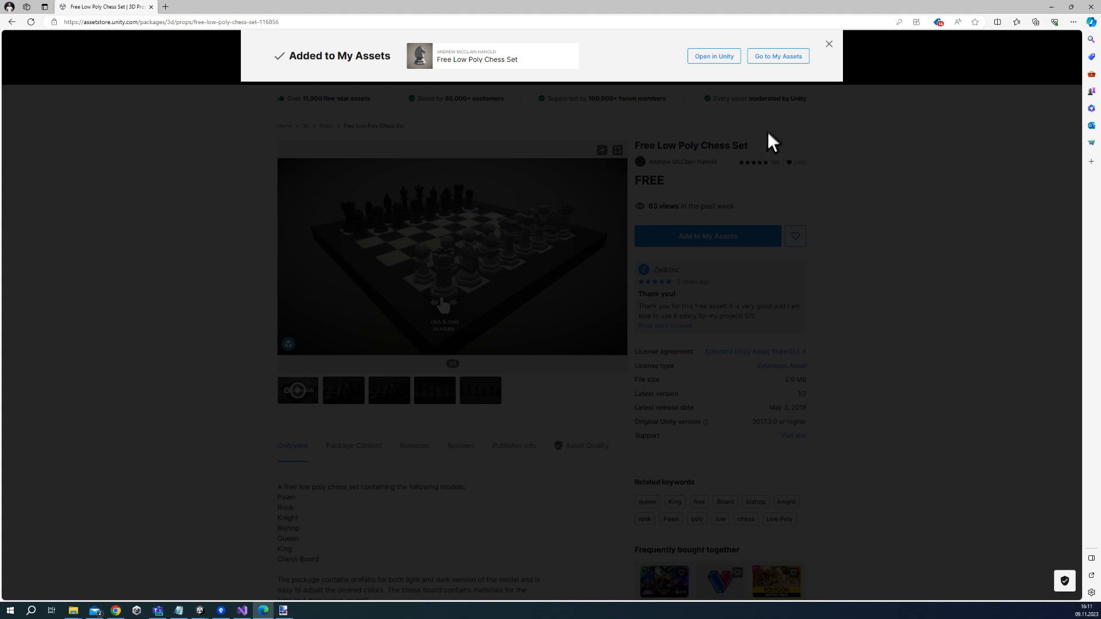
# Open the Free Low Poly Chess Set in Unity and import all of its package files into the project
pyautogui.click(711, 57)
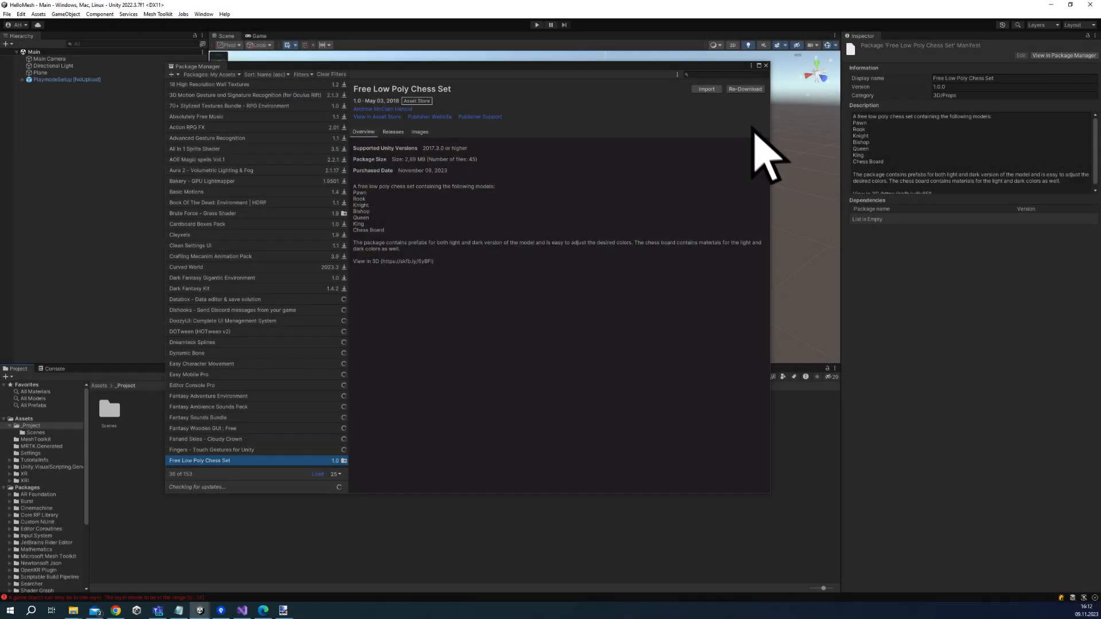
pyautogui.click(706, 90)
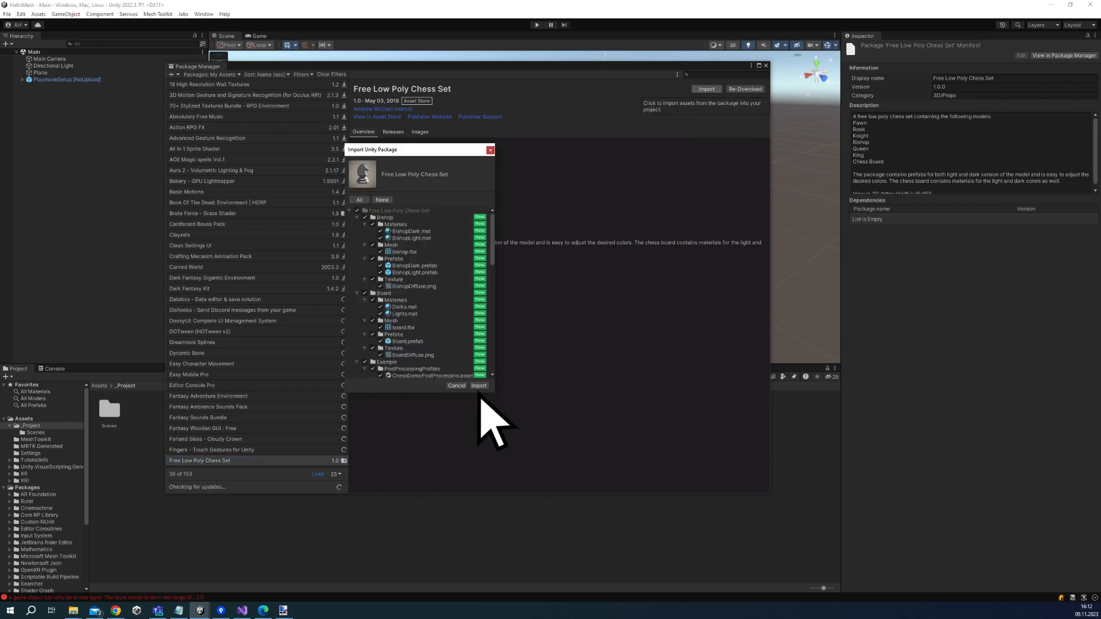
pyautogui.click(479, 385)
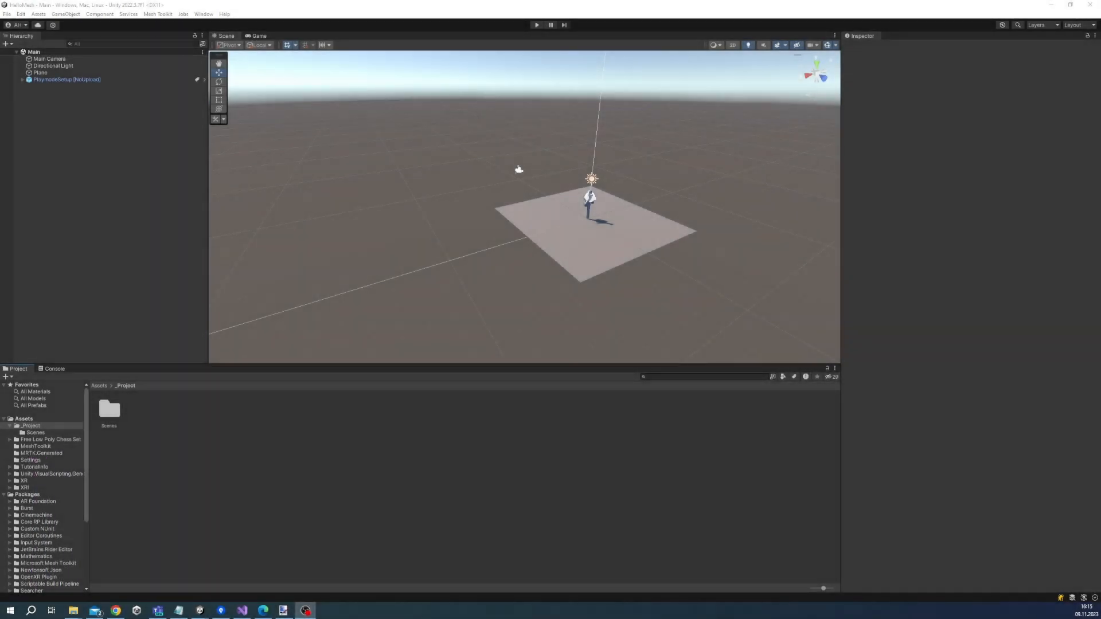
# Create a folder named Models inside the _Project folder
pyautogui.rightClick(103, 481)
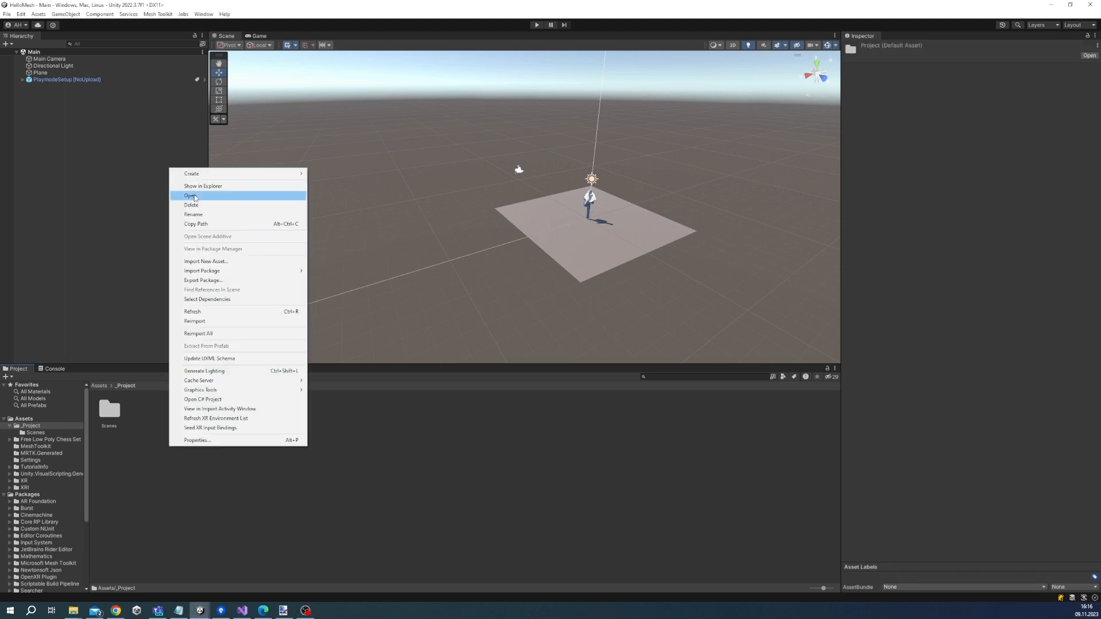
pyautogui.moveTo(247, 175)
pyautogui.click(334, 158)
pyautogui.write('Models')
pyautogui.press('Return')
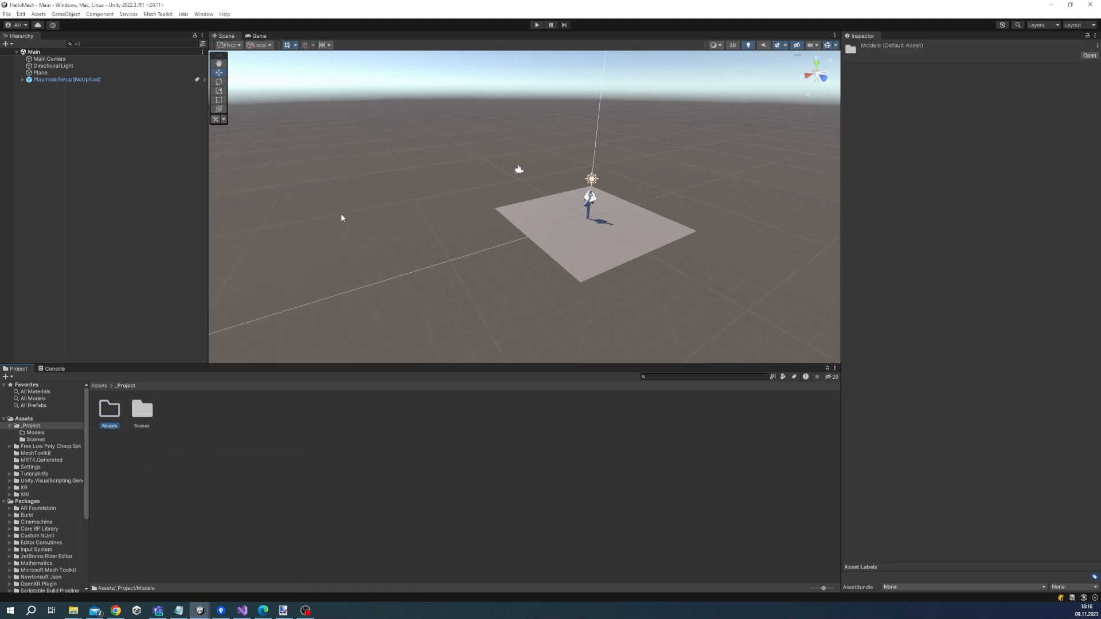
# Create a folder named Materials inside the _Project folder
pyautogui.rightClick(239, 446)
pyautogui.click(407, 160)
pyautogui.write('M')
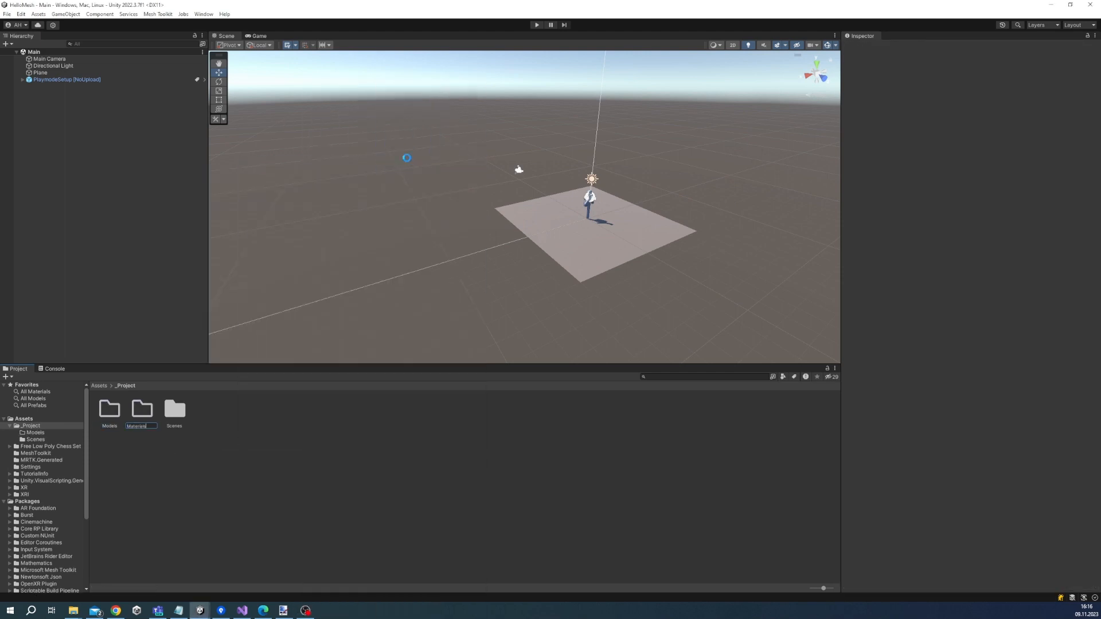
pyautogui.write('aterials')
pyautogui.press('Return')
# Create a folder named Prefabs inside the _Project folder
pyautogui.rightClick(302, 418)
pyautogui.moveTo(313, 144)
pyautogui.click(462, 92)
pyautogui.write('Prefab')
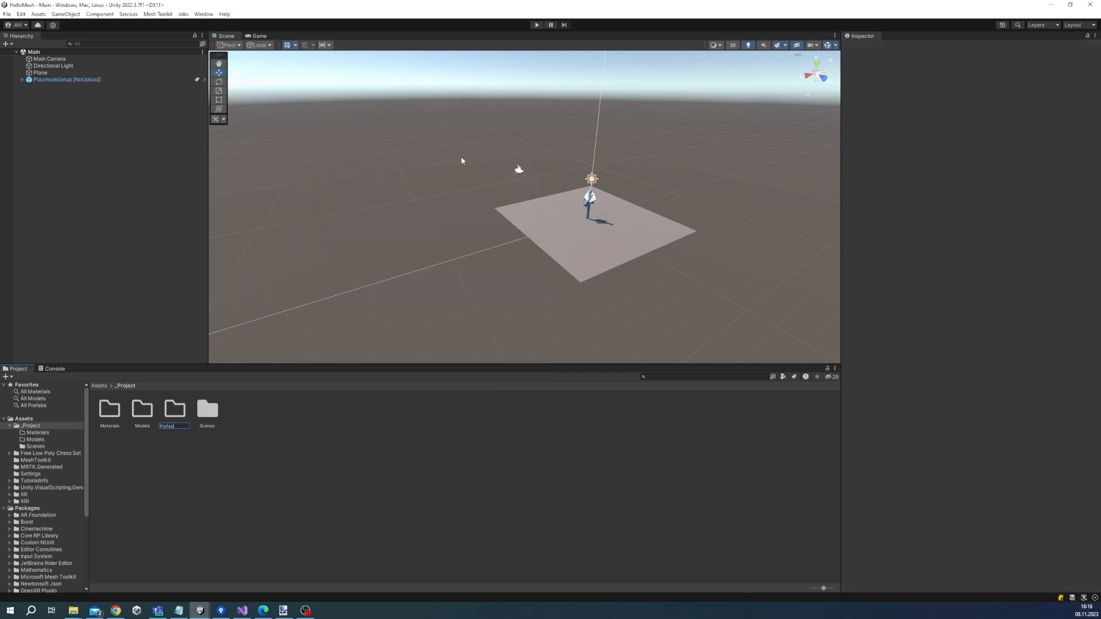
pyautogui.write('s')
pyautogui.press('Return')
# Move the bishop's materials, mesh and prefabs from the Free Low Poly Chess Set into the matching _Project folders
pyautogui.click(99, 386)
pyautogui.doubleClick(141, 412)
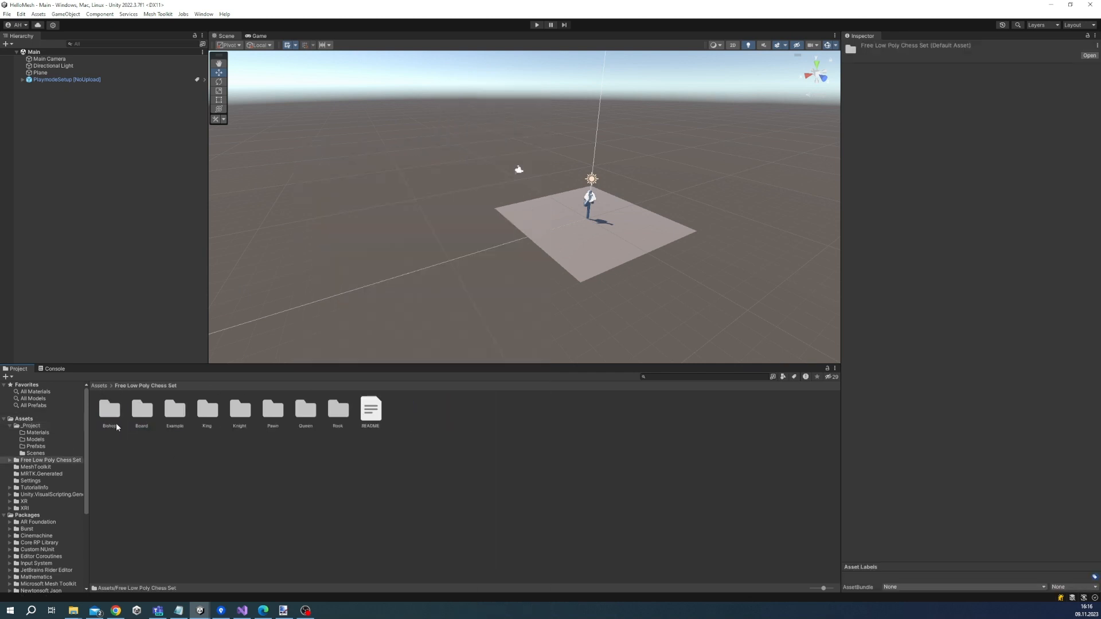
pyautogui.doubleClick(116, 425)
pyautogui.doubleClick(116, 425)
pyautogui.click(116, 423)
pyautogui.keyDown('shift'); pyautogui.click(142, 413); pyautogui.keyUp('shift')
pyautogui.moveTo(142, 413); pyautogui.dragTo(36, 439)
pyautogui.click(191, 385)
pyautogui.doubleClick(147, 409)
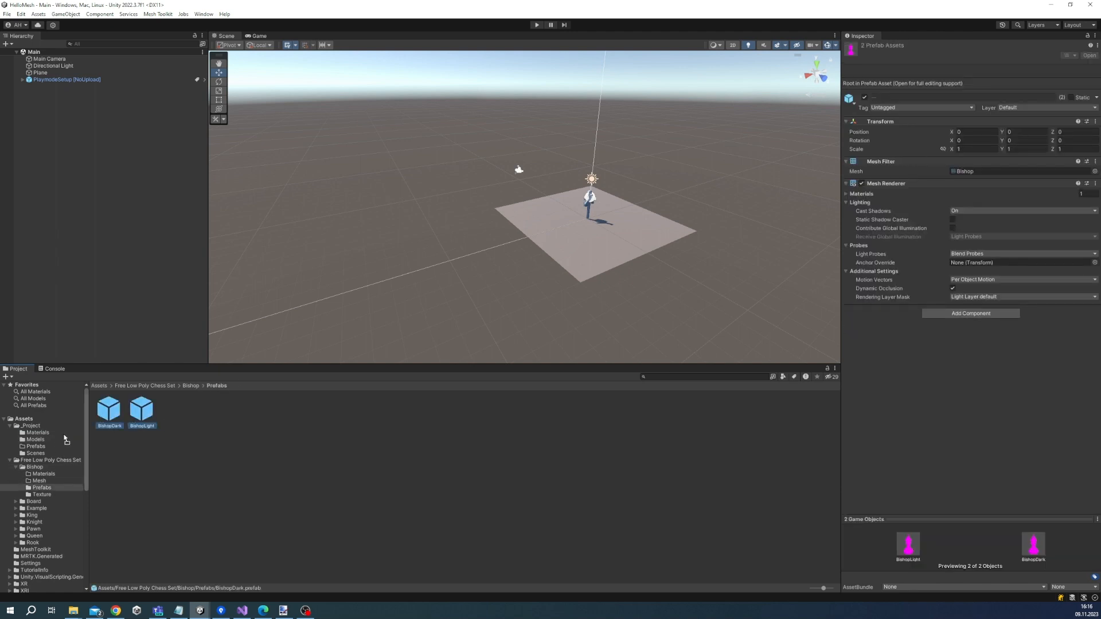
# Create a Textures folder inside _Project and move the bishop's texture into it
pyautogui.click(31, 425)
pyautogui.rightClick(332, 446)
pyautogui.moveTo(450, 172)
pyautogui.click(489, 157)
pyautogui.write('Textures')
pyautogui.press('Return')
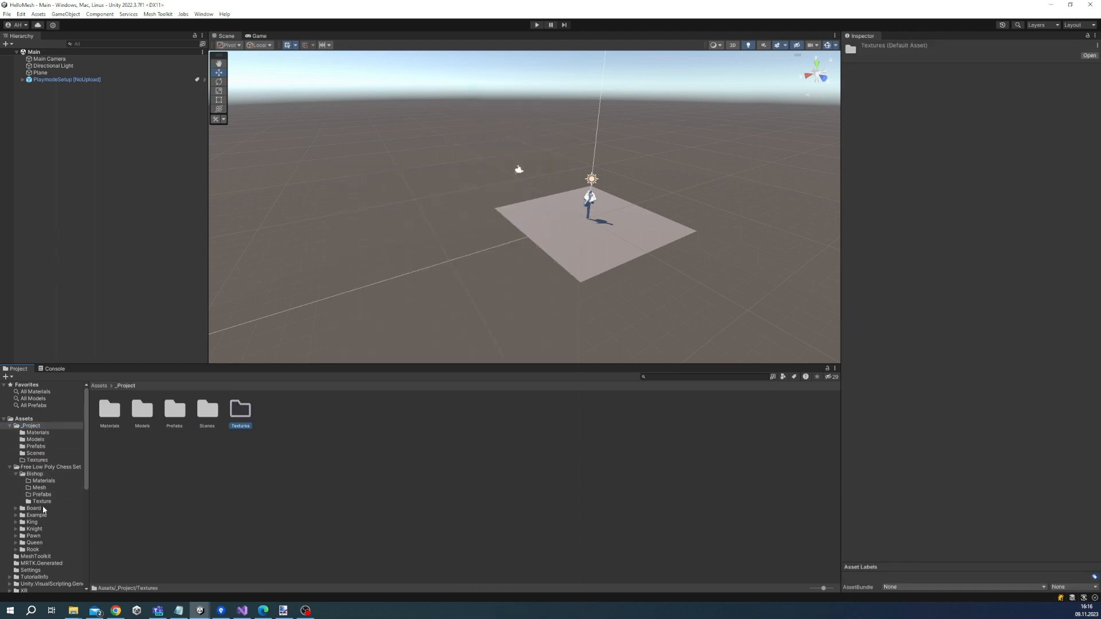
pyautogui.click(41, 502)
pyautogui.moveTo(109, 410); pyautogui.dragTo(40, 460)
# Move the chessboard's materials, mesh, prefab and texture into the matching _Project folders
pyautogui.click(33, 508)
pyautogui.doubleClick(110, 410)
pyautogui.click(109, 410)
pyautogui.keyDown('ctrl'); pyautogui.click(142, 414); pyautogui.keyUp('ctrl')
pyautogui.moveTo(142, 414); pyautogui.dragTo(41, 440)
pyautogui.click(40, 522)
pyautogui.click(42, 529)
pyautogui.moveTo(109, 410); pyautogui.dragTo(40, 461)
pyautogui.click(41, 536)
# Move the king's dark and light materials and its mesh into the _Project Materials and Models folders
pyautogui.scroll(-2, 34, 504)
pyautogui.click(47, 498)
pyautogui.click(41, 511)
pyautogui.click(109, 410)
pyautogui.keyDown('ctrl'); pyautogui.click(143, 410); pyautogui.keyUp('ctrl')
pyautogui.moveTo(144, 410); pyautogui.dragTo(39, 383)
pyautogui.click(39, 533)
pyautogui.moveTo(109, 410); pyautogui.dragTo(37, 389)
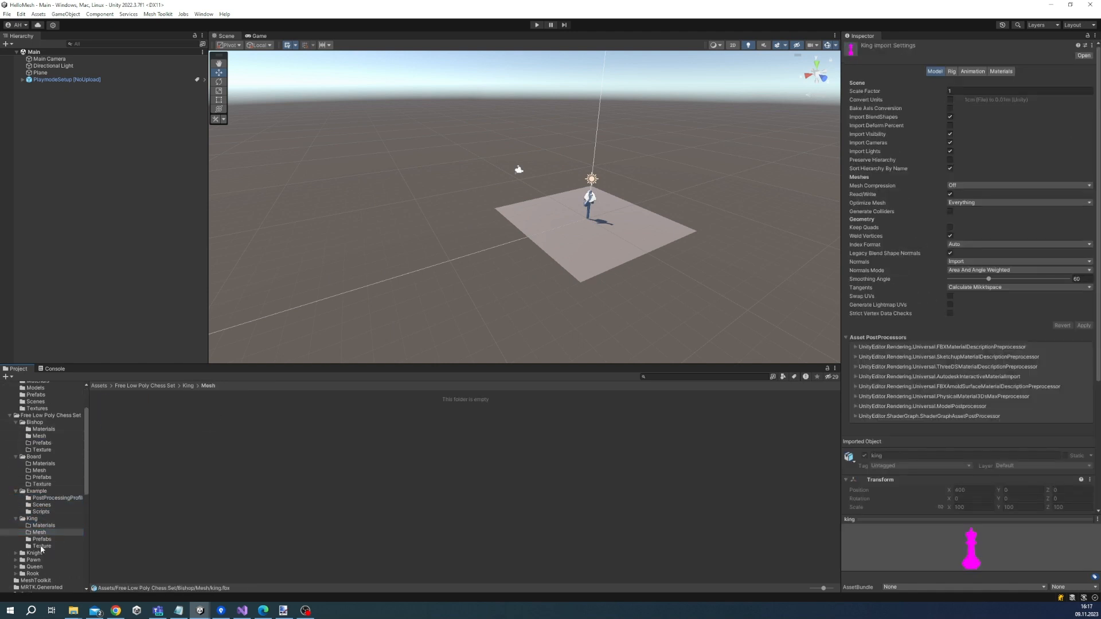
# Move the king's dark and light prefabs and its texture into the _Project Prefabs and Textures folders
pyautogui.click(40, 540)
pyautogui.click(109, 410)
pyautogui.keyDown('ctrl'); pyautogui.click(143, 410); pyautogui.keyUp('ctrl')
pyautogui.moveTo(109, 410); pyautogui.dragTo(37, 429)
pyautogui.click(44, 450)
pyautogui.click(108, 410)
pyautogui.keyDown('ctrl'); pyautogui.click(142, 416); pyautogui.keyUp('ctrl')
pyautogui.moveTo(143, 415); pyautogui.dragTo(38, 402)
pyautogui.click(40, 457)
pyautogui.moveTo(110, 410); pyautogui.dragTo(36, 408)
# Move the knight's materials, mesh, prefabs and texture into the matching _Project folders
pyautogui.click(19, 495)
pyautogui.click(44, 503)
pyautogui.click(39, 510)
pyautogui.moveTo(109, 410); pyautogui.dragTo(75, 437)
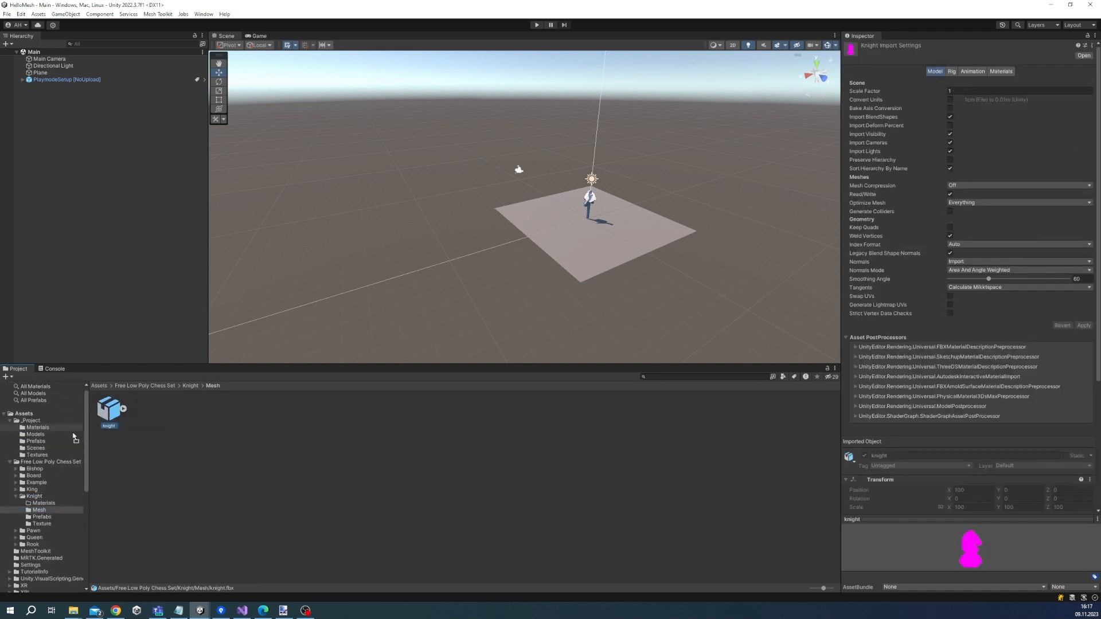
pyautogui.click(43, 517)
pyautogui.keyDown('ctrl'); pyautogui.click(143, 410); pyautogui.keyUp('ctrl')
pyautogui.moveTo(143, 410); pyautogui.dragTo(39, 443)
pyautogui.click(43, 524)
pyautogui.moveTo(109, 410); pyautogui.dragTo(38, 455)
# Move the pawn's materials, mesh, prefabs and texture into the matching _Project folders
pyautogui.click(44, 510)
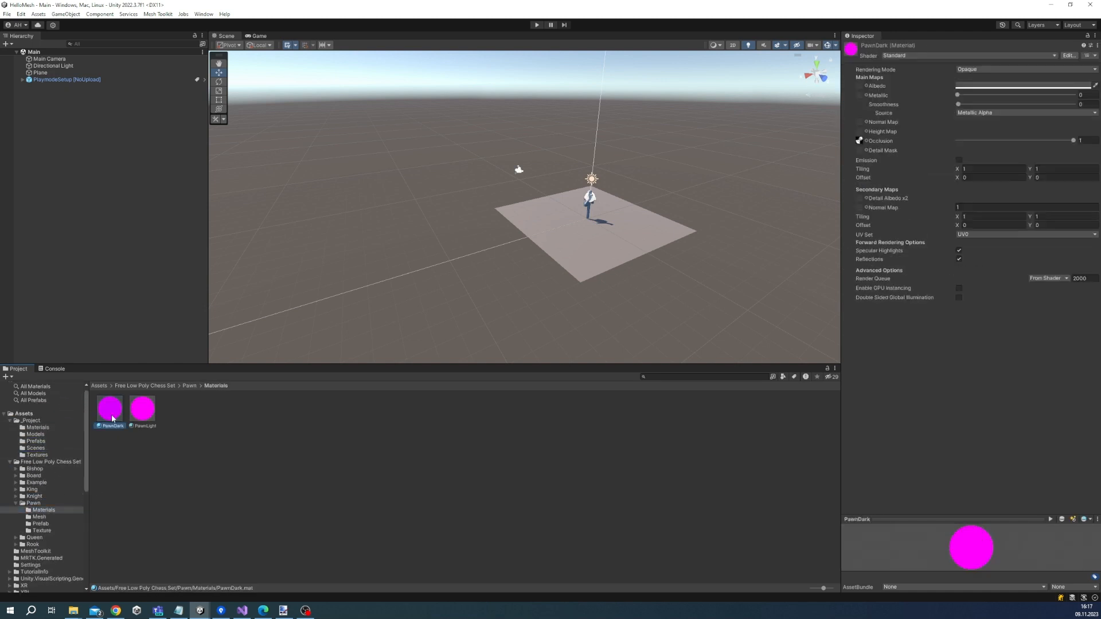
pyautogui.keyDown('ctrl'); pyautogui.click(142, 413); pyautogui.keyUp('ctrl')
pyautogui.moveTo(142, 413); pyautogui.dragTo(38, 428)
pyautogui.click(44, 515)
pyautogui.moveTo(109, 410); pyautogui.dragTo(36, 435)
pyautogui.click(41, 523)
pyautogui.moveTo(142, 412); pyautogui.dragTo(37, 442)
pyautogui.click(43, 530)
pyautogui.moveTo(109, 411); pyautogui.dragTo(43, 456)
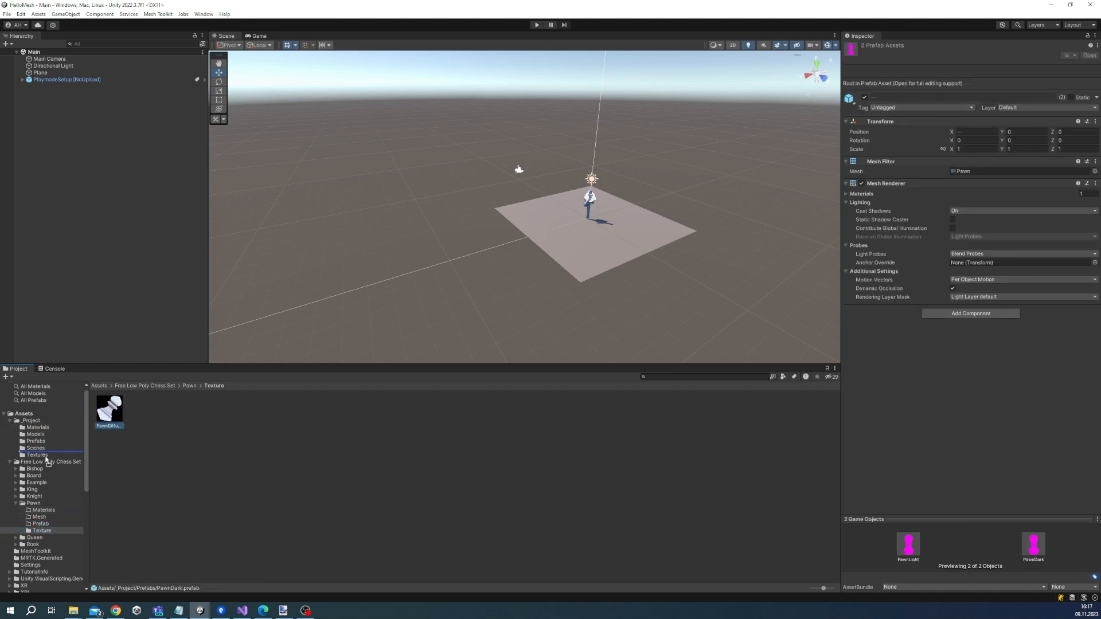
# Move the queen's materials, mesh, prefabs and texture into the matching _Project folders
pyautogui.click(15, 503)
pyautogui.click(16, 511)
pyautogui.click(44, 517)
pyautogui.keyDown('ctrl'); pyautogui.click(142, 410); pyautogui.keyUp('ctrl')
pyautogui.moveTo(142, 410); pyautogui.dragTo(38, 428)
pyautogui.click(51, 523)
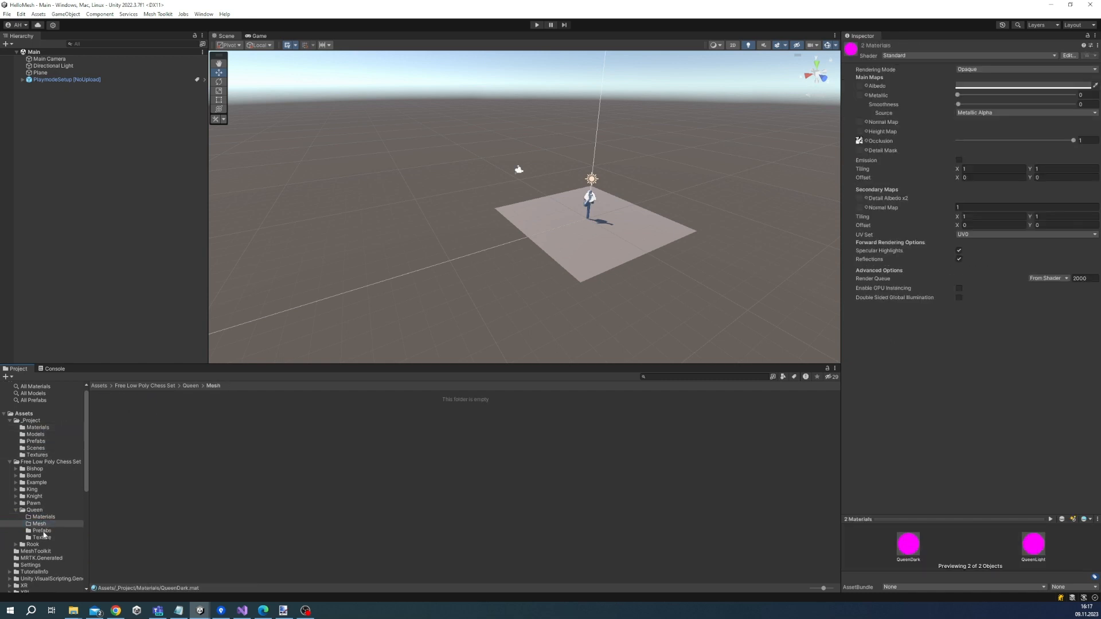
pyautogui.click(42, 531)
pyautogui.keyDown('ctrl'); pyautogui.click(142, 410); pyautogui.keyUp('ctrl')
pyautogui.moveTo(142, 410); pyautogui.dragTo(35, 440)
pyautogui.click(42, 538)
# Move the rook's materials, mesh, prefabs and texture into the matching _Project folders
pyautogui.click(16, 510)
pyautogui.click(15, 517)
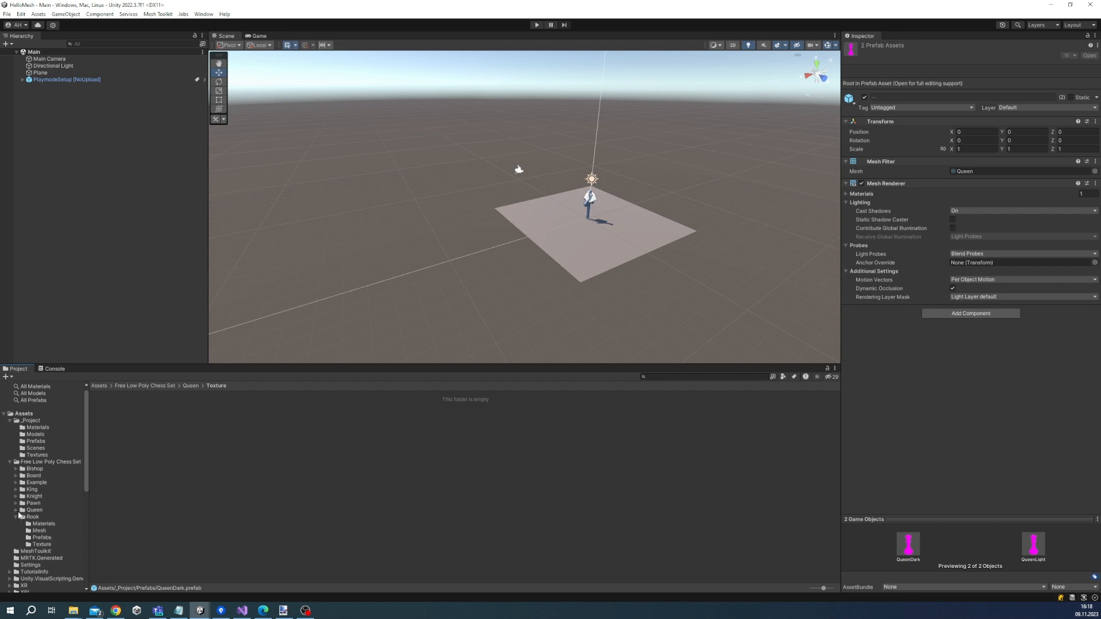
pyautogui.click(43, 524)
pyautogui.click(110, 411)
pyautogui.keyDown('ctrl'); pyautogui.click(141, 412); pyautogui.keyUp('ctrl')
pyautogui.moveTo(141, 412); pyautogui.dragTo(45, 429)
pyautogui.click(40, 531)
pyautogui.moveTo(105, 412); pyautogui.dragTo(38, 455)
pyautogui.click(42, 537)
pyautogui.keyDown('ctrl'); pyautogui.click(142, 410); pyautogui.keyUp('ctrl')
pyautogui.click(42, 544)
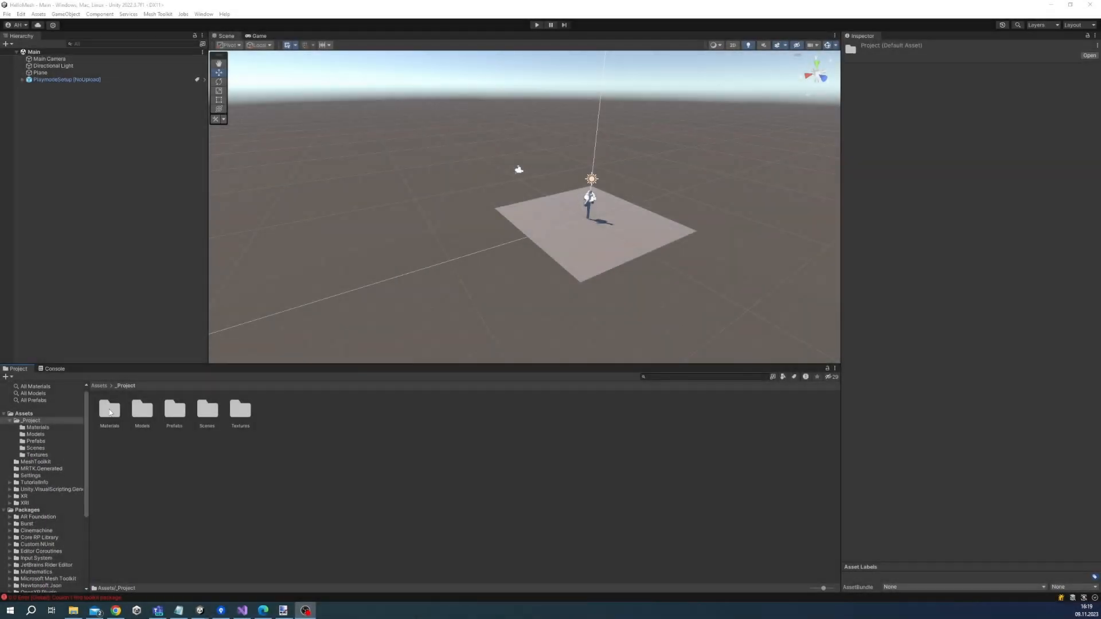
# Convert all materials in the _Project Materials folder, from BishopDark to RookLight, from Built-in to URP
pyautogui.doubleClick(109, 409)
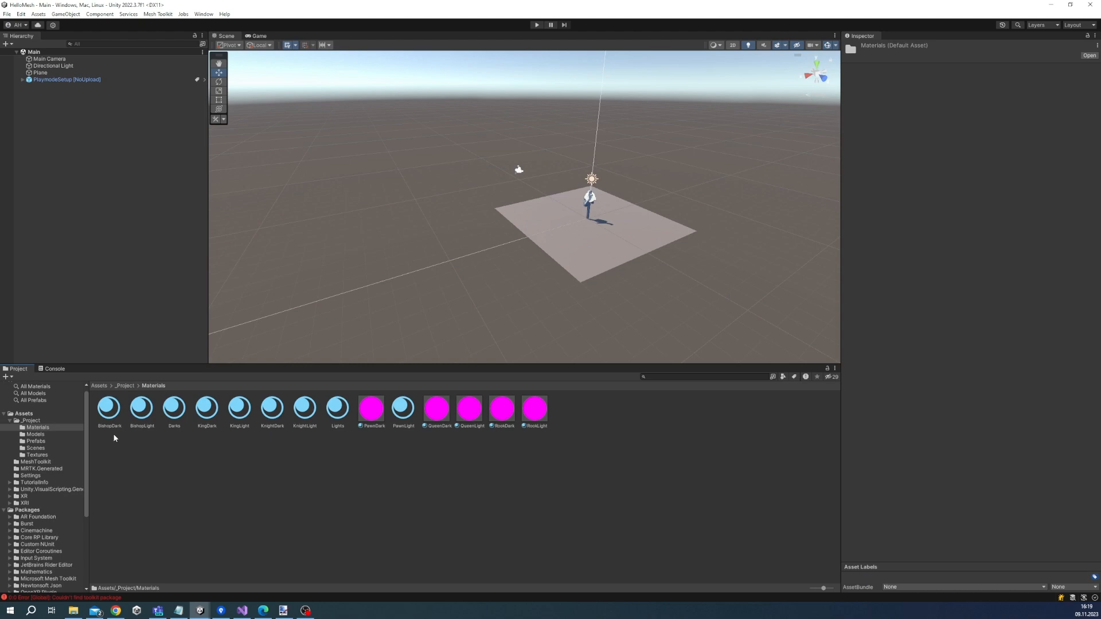
pyautogui.click(111, 424)
pyautogui.keyDown('shift'); pyautogui.click(527, 423); pyautogui.keyUp('shift')
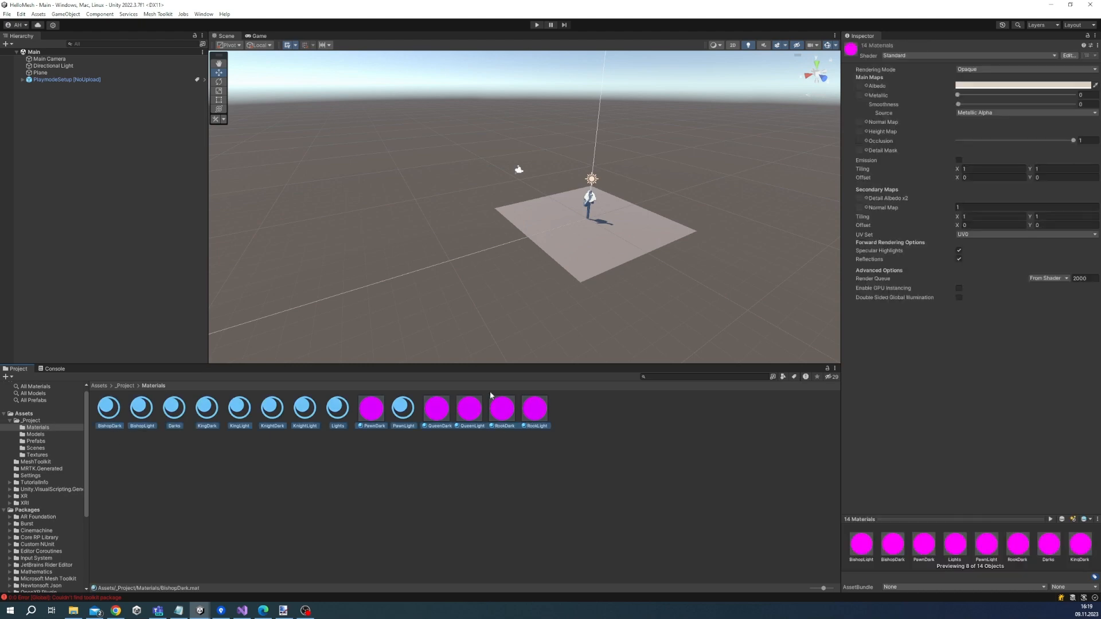
pyautogui.click(7, 14)
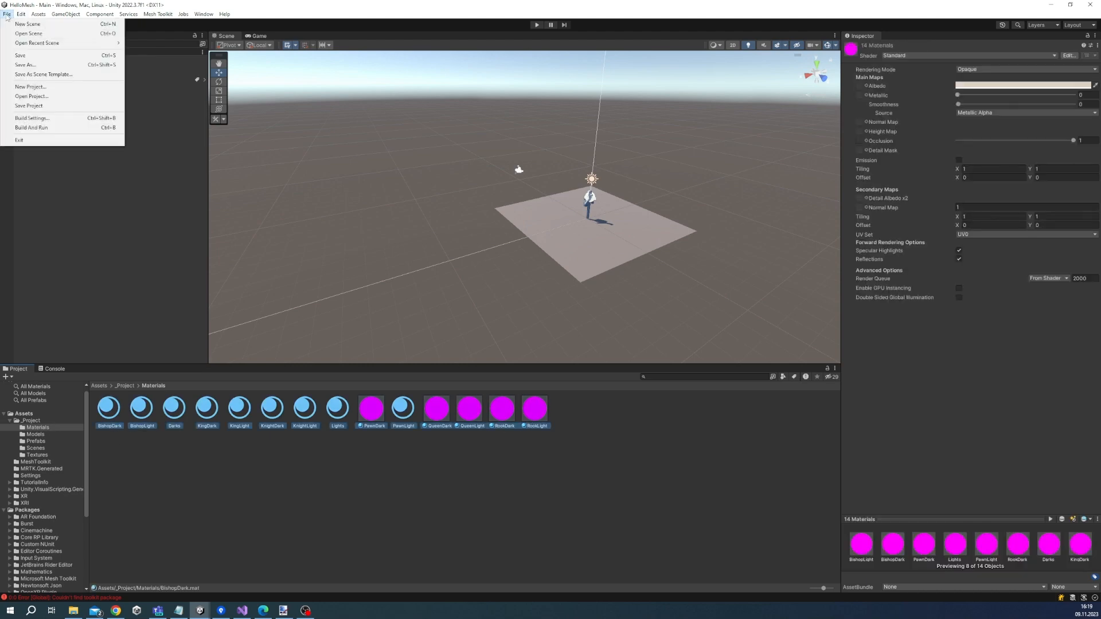
pyautogui.moveTo(19, 16)
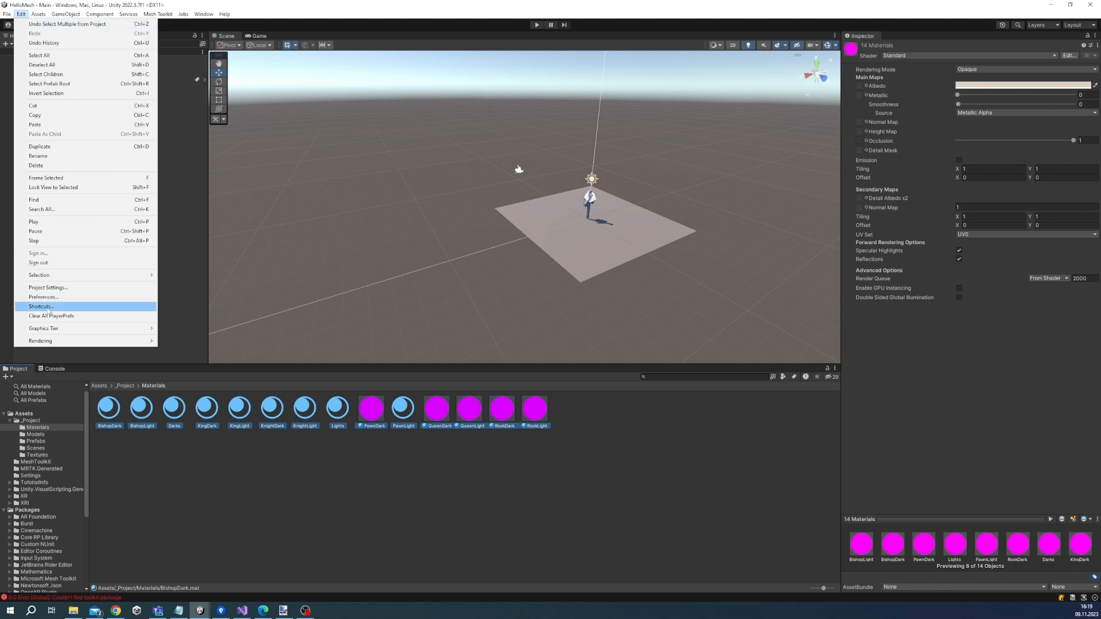
pyautogui.moveTo(49, 341)
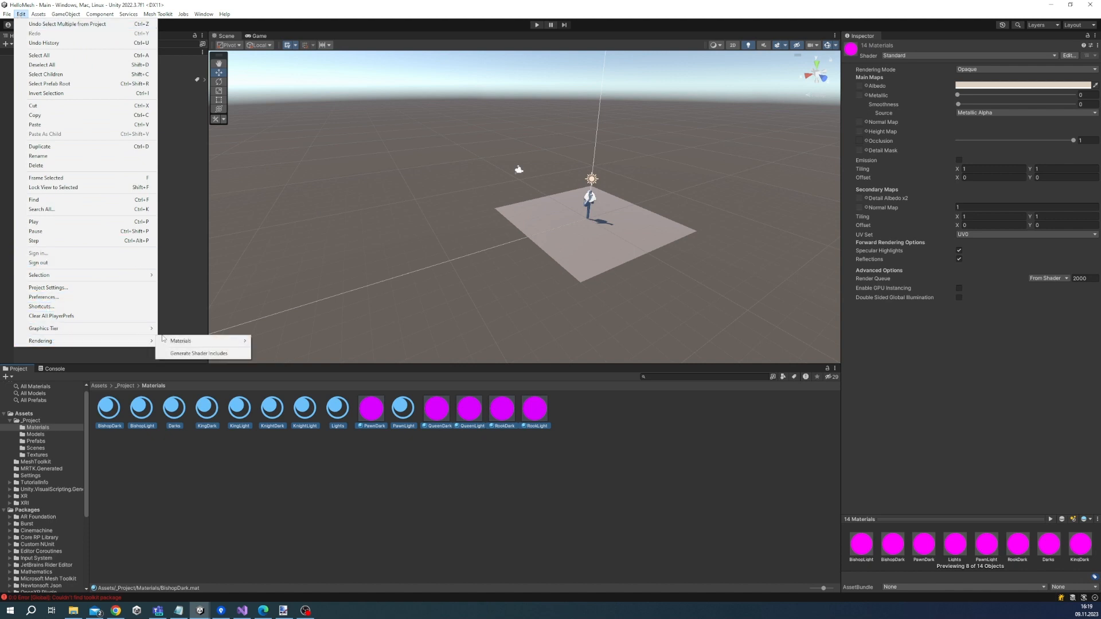
pyautogui.moveTo(182, 341)
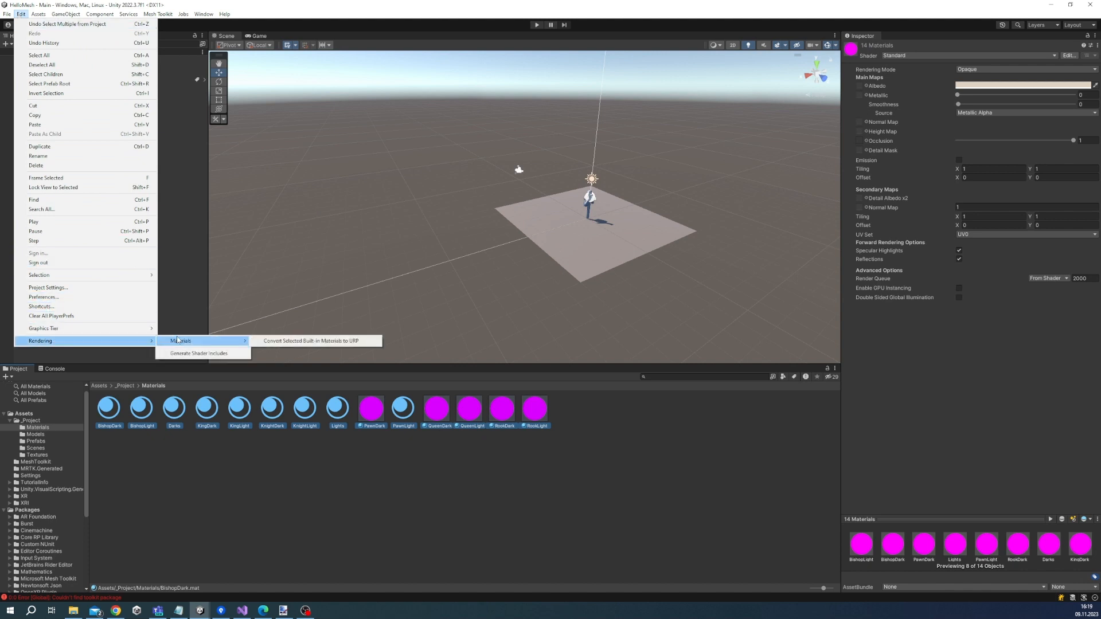
pyautogui.click(282, 342)
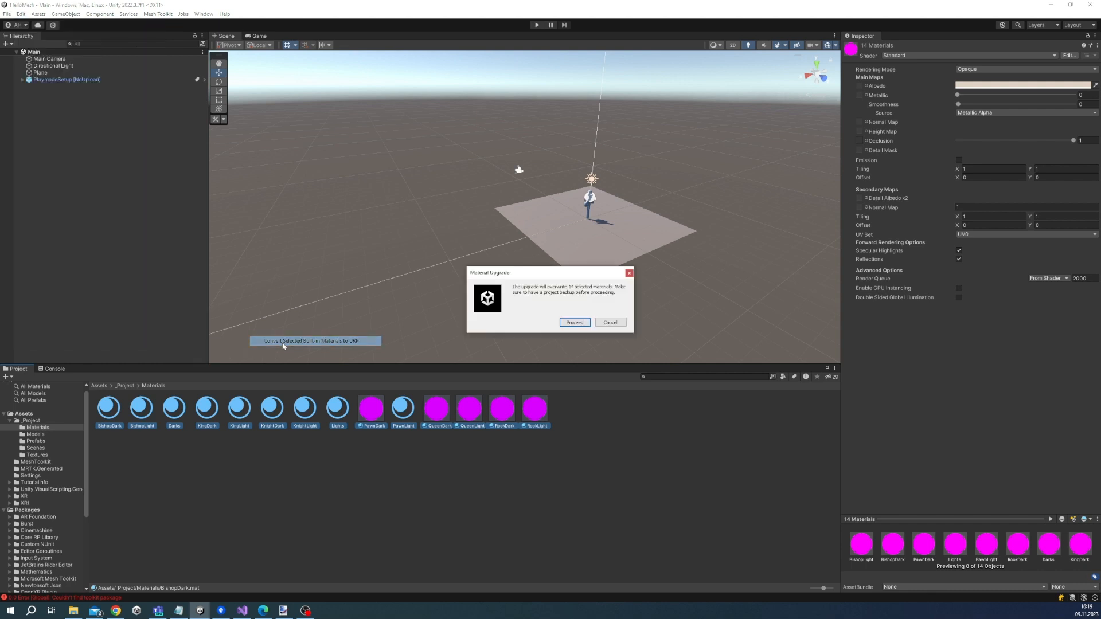
pyautogui.click(574, 323)
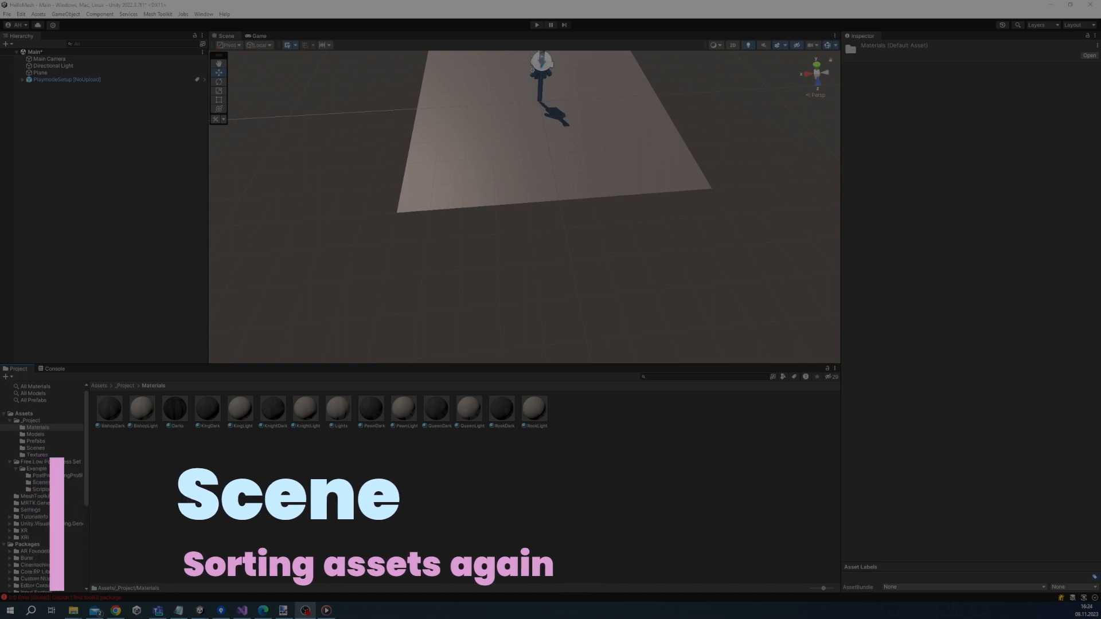
# Add the ChessDemo scene from the chess set's Example Scenes folder to the hierarchy alongside the Main scene
pyautogui.click(105, 386)
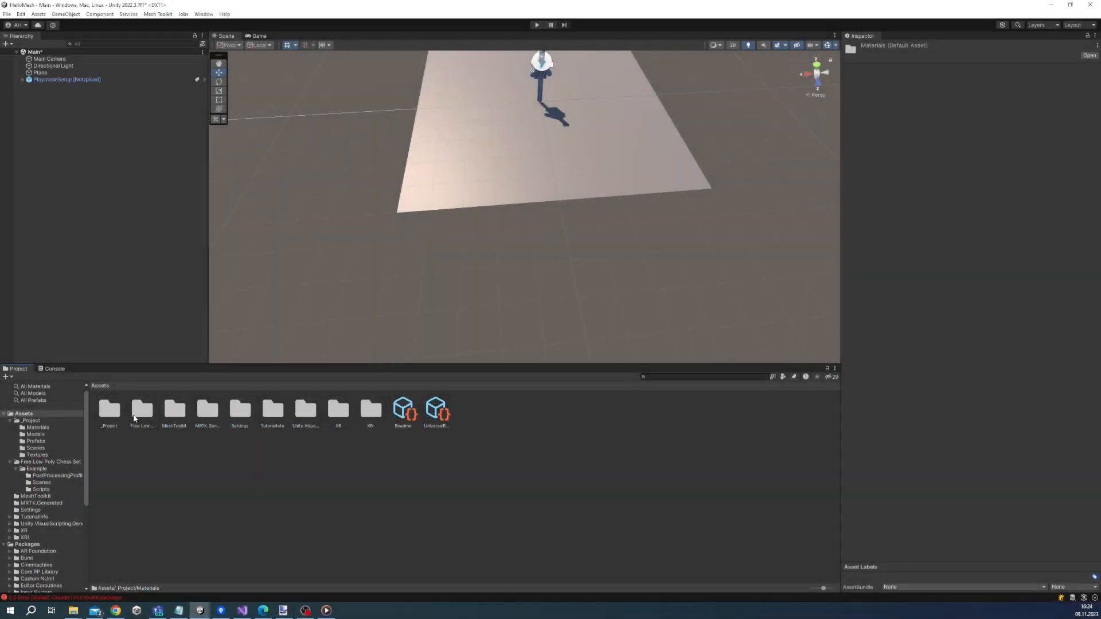
pyautogui.doubleClick(135, 418)
pyautogui.doubleClick(110, 417)
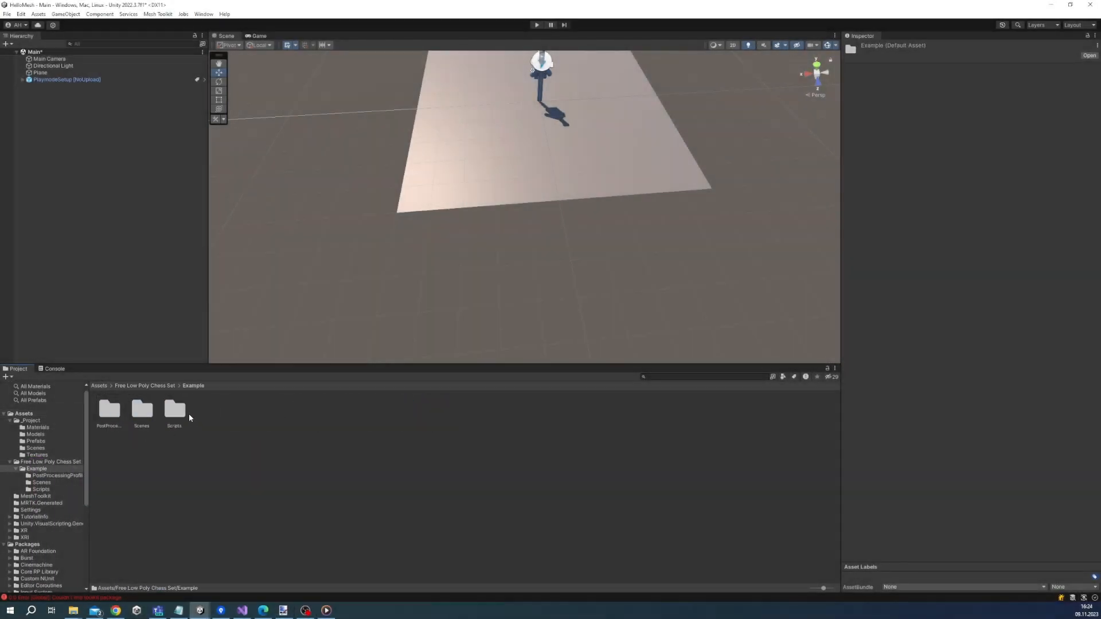
pyautogui.doubleClick(150, 415)
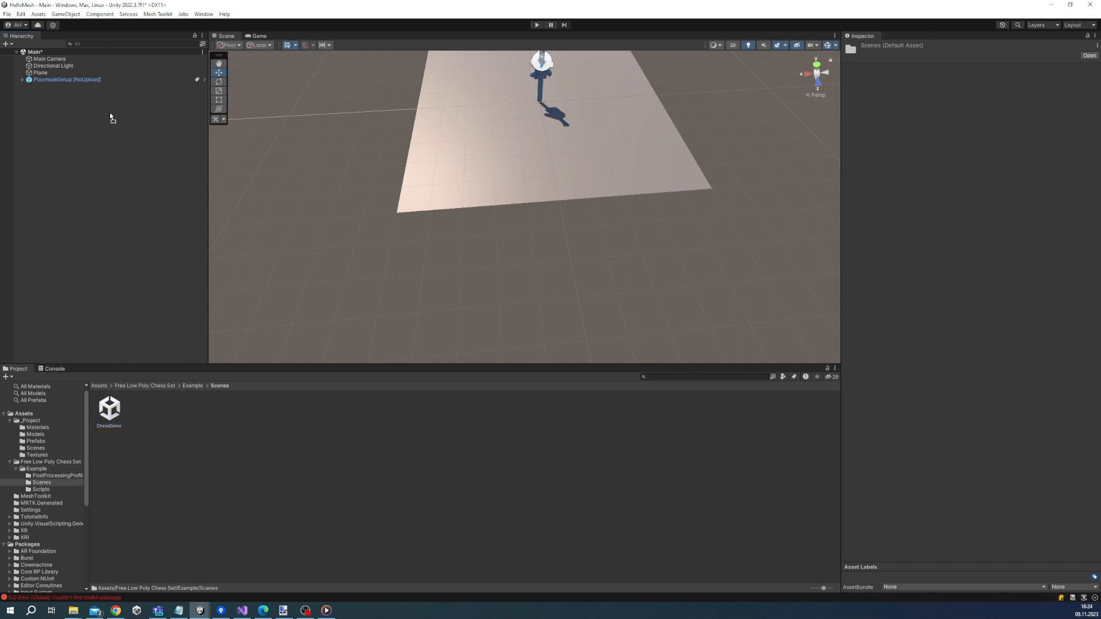
pyautogui.moveTo(111, 117); pyautogui.dragTo(95, 133)
# Move the Board, Whites and Blacks objects from the ChessDemo scene into the Main scene
pyautogui.click(58, 101)
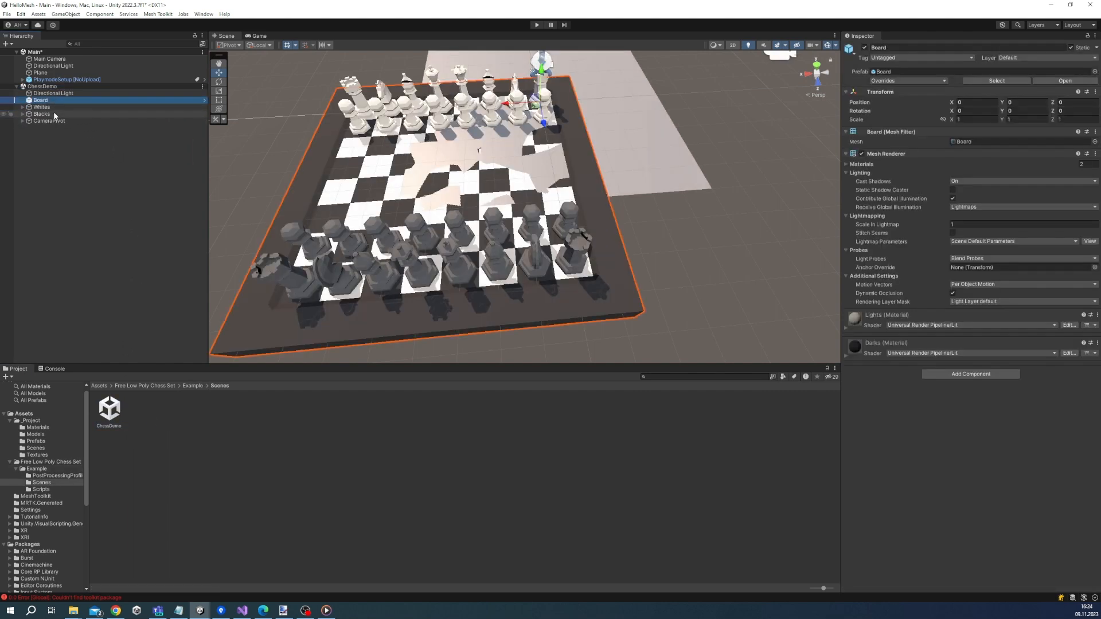
pyautogui.keyDown('shift'); pyautogui.click(53, 112); pyautogui.keyUp('shift')
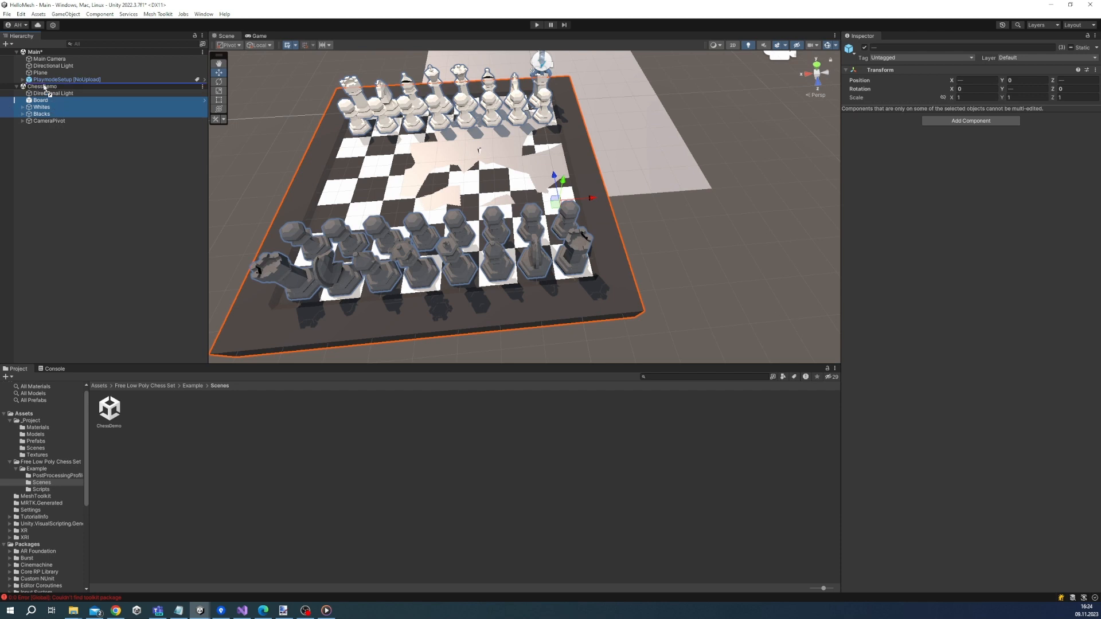
pyautogui.moveTo(47, 85); pyautogui.dragTo(48, 84)
# Remove the ChessDemo scene from the hierarchy and delete the Free Low Poly Chess Set folder from Assets
pyautogui.rightClick(61, 107)
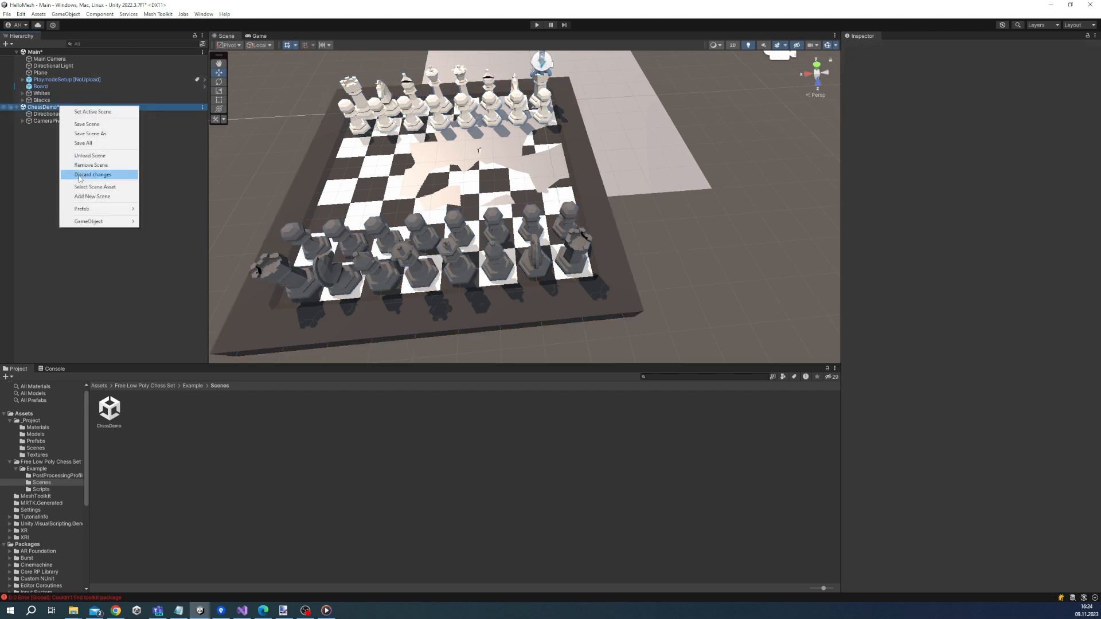
pyautogui.click(90, 156)
pyautogui.click(577, 324)
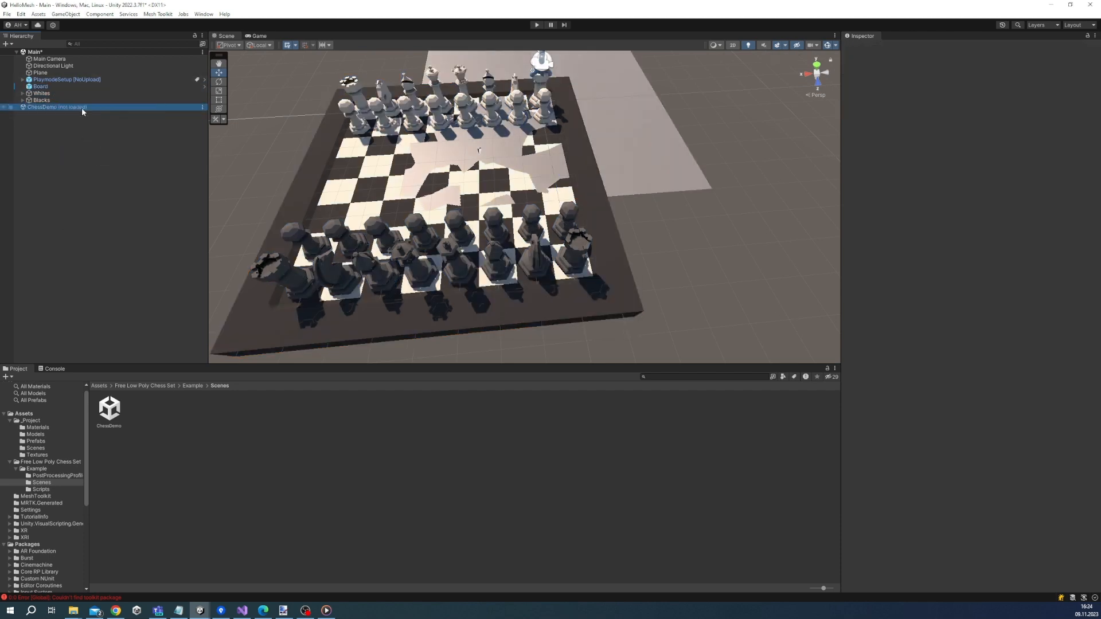
pyautogui.rightClick(82, 107)
pyautogui.click(109, 123)
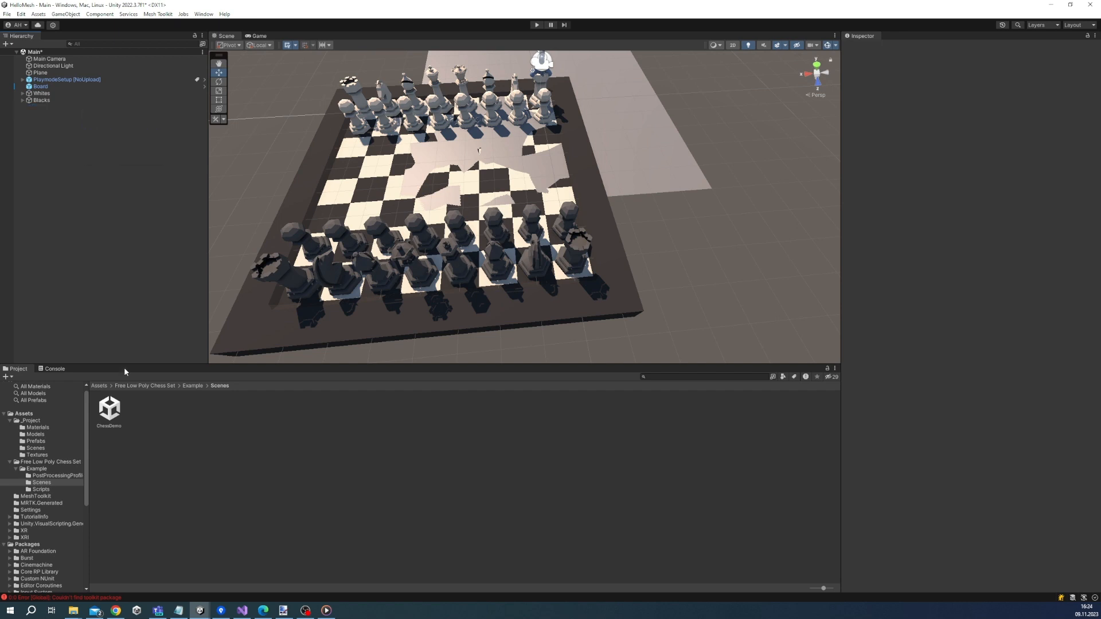
pyautogui.click(99, 385)
pyautogui.click(142, 410)
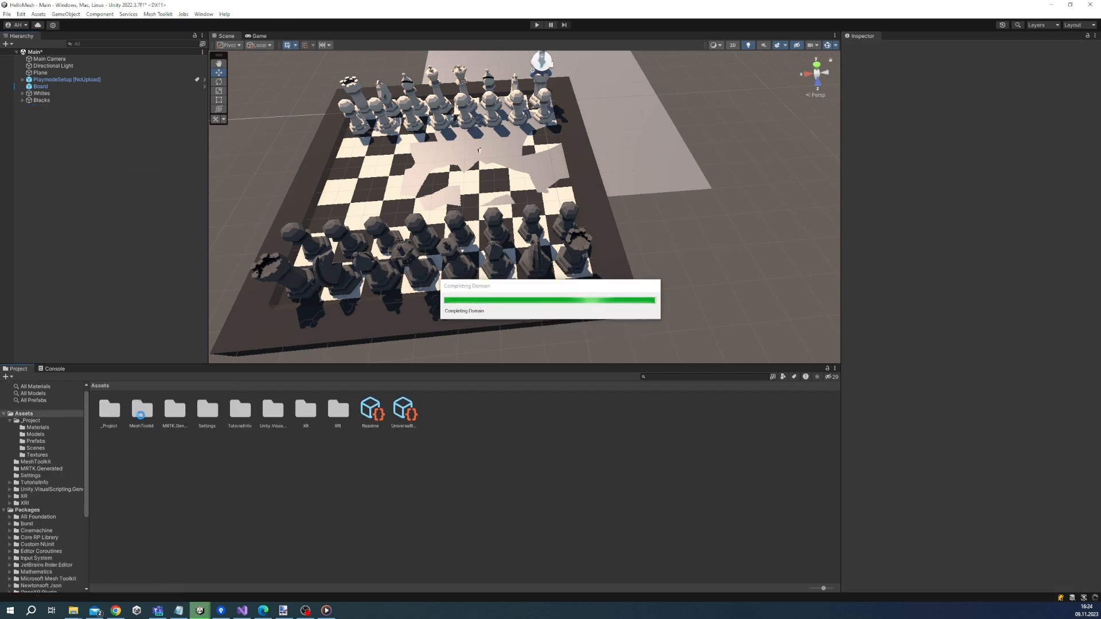
# Nest the Whites and Blacks objects under Board in the Main scene
pyautogui.click(42, 93)
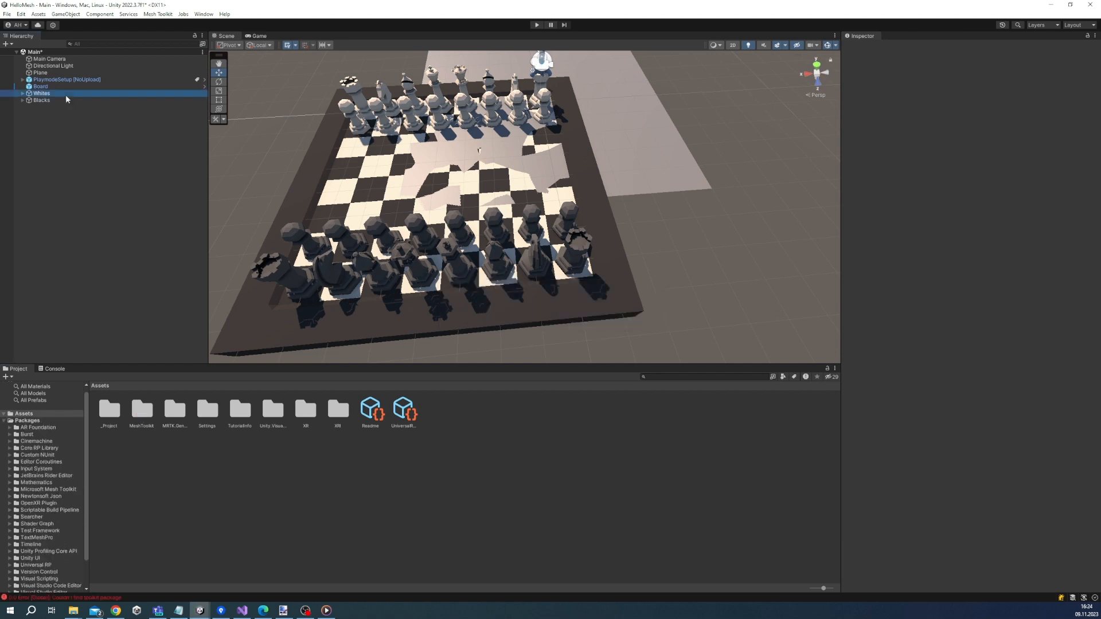
pyautogui.keyDown('shift'); pyautogui.click(42, 99); pyautogui.keyUp('shift')
pyautogui.click(62, 120)
# Move all eight PawnLight pieces directly under Whites and delete the emptied Pawns group
pyautogui.click(29, 92)
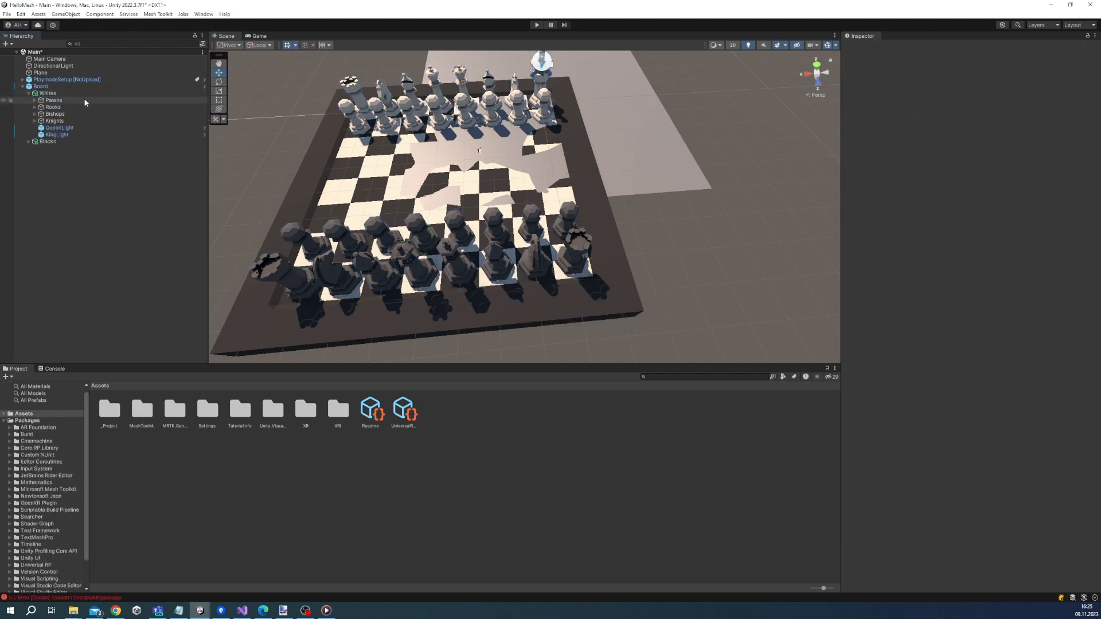
pyautogui.click(35, 100)
pyautogui.click(65, 154)
pyautogui.keyDown('shift'); pyautogui.click(64, 107); pyautogui.keyUp('shift')
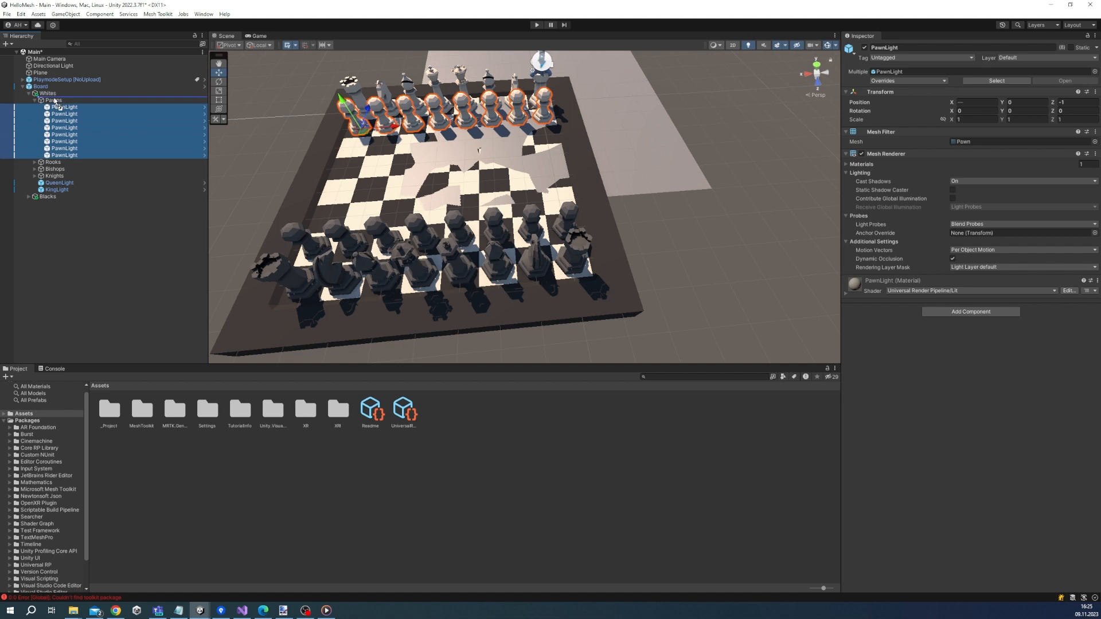
pyautogui.moveTo(55, 96); pyautogui.dragTo(54, 203)
pyautogui.click(54, 101)
pyautogui.press('Delete')
# Move both RookLight pieces directly under Whites and delete the emptied Rooks group
pyautogui.click(35, 100)
pyautogui.click(64, 107)
pyautogui.keyDown('shift'); pyautogui.click(64, 114); pyautogui.keyUp('shift')
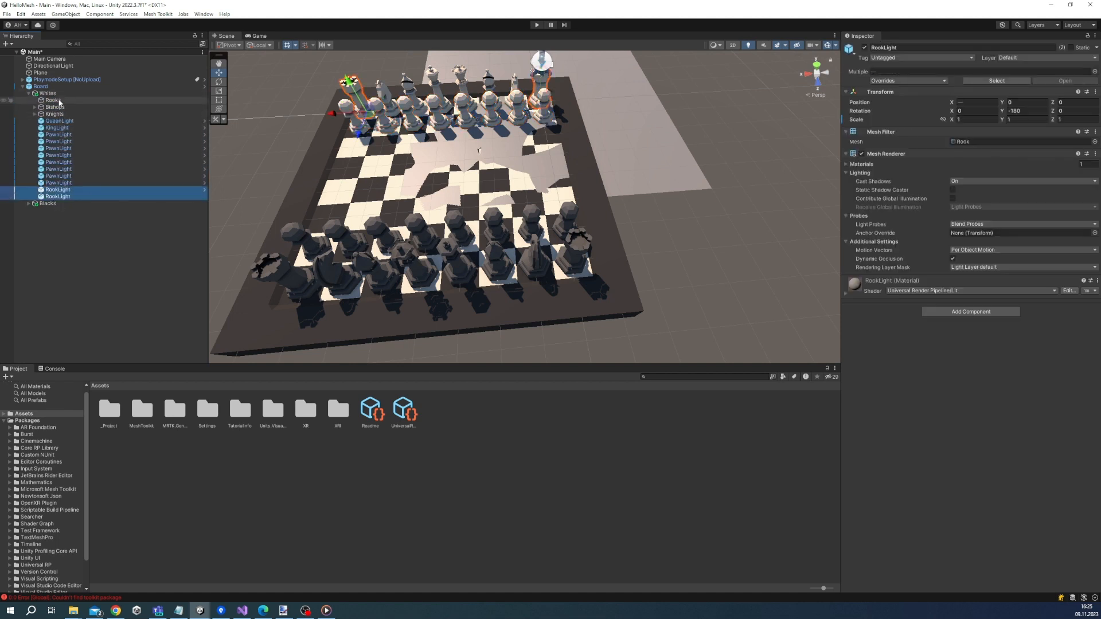
pyautogui.click(59, 101)
pyautogui.press('Delete')
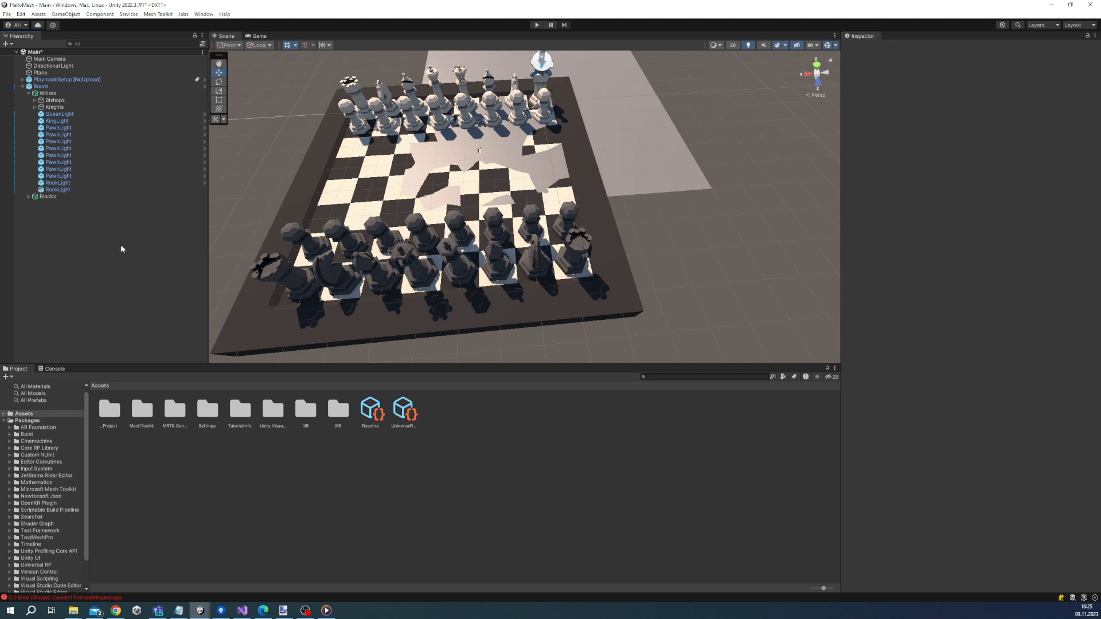
# Replace one RookLight with a duplicate of the other, positioned at X -7 and named RookLight
pyautogui.click(59, 185)
pyautogui.click(58, 189)
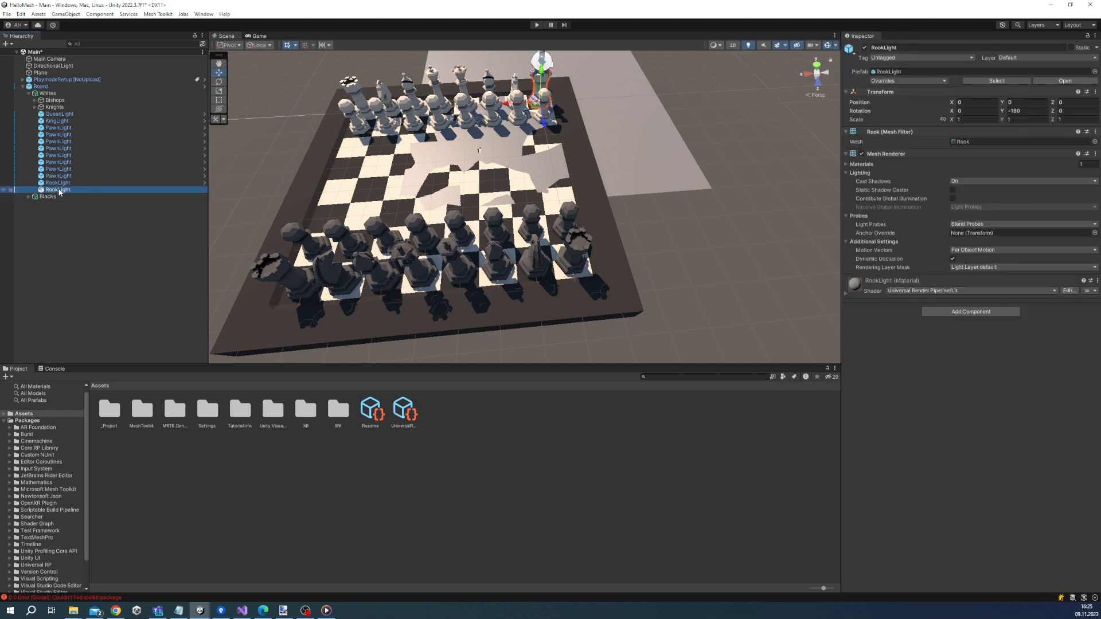
pyautogui.press('Delete')
pyautogui.click(59, 183)
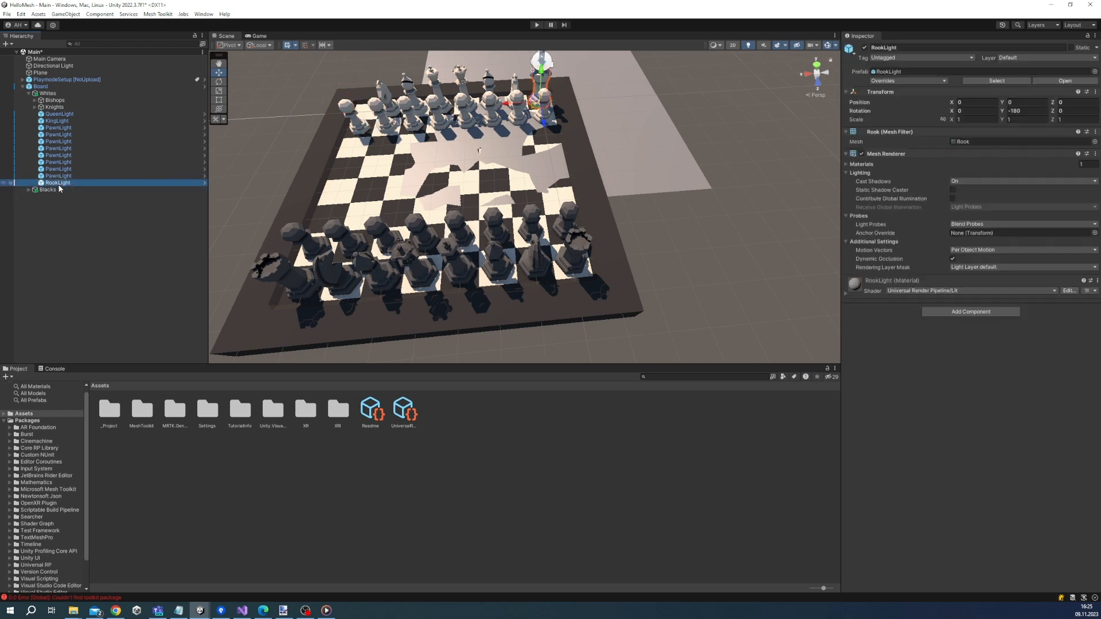
pyautogui.hotkey('ctrl', 'd')
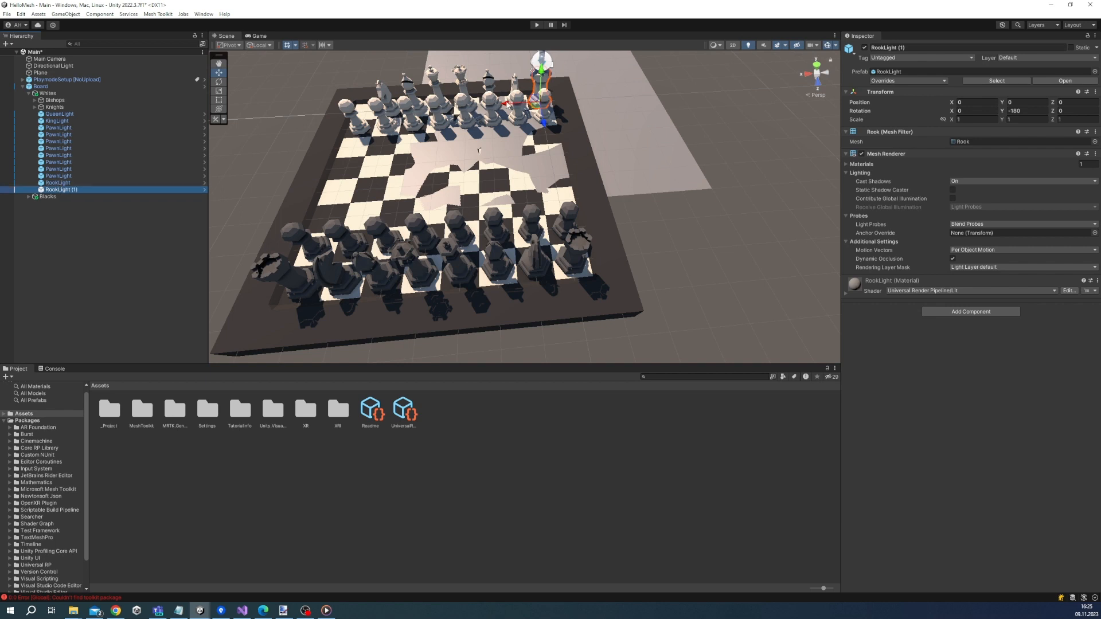
pyautogui.moveTo(506, 104); pyautogui.dragTo(333, 127)
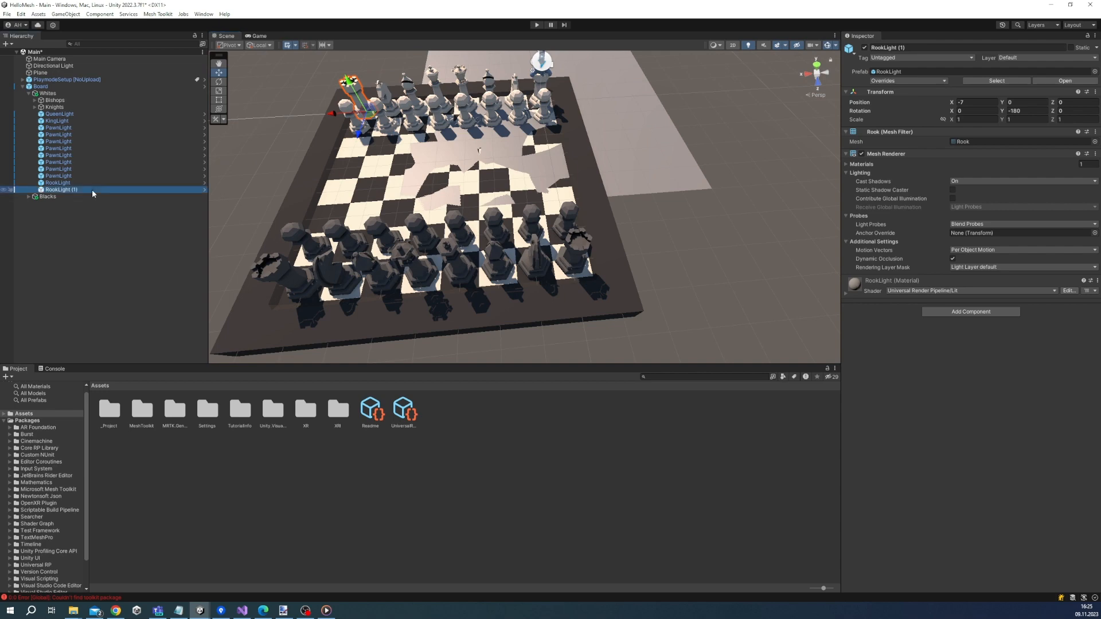
pyautogui.click(73, 193)
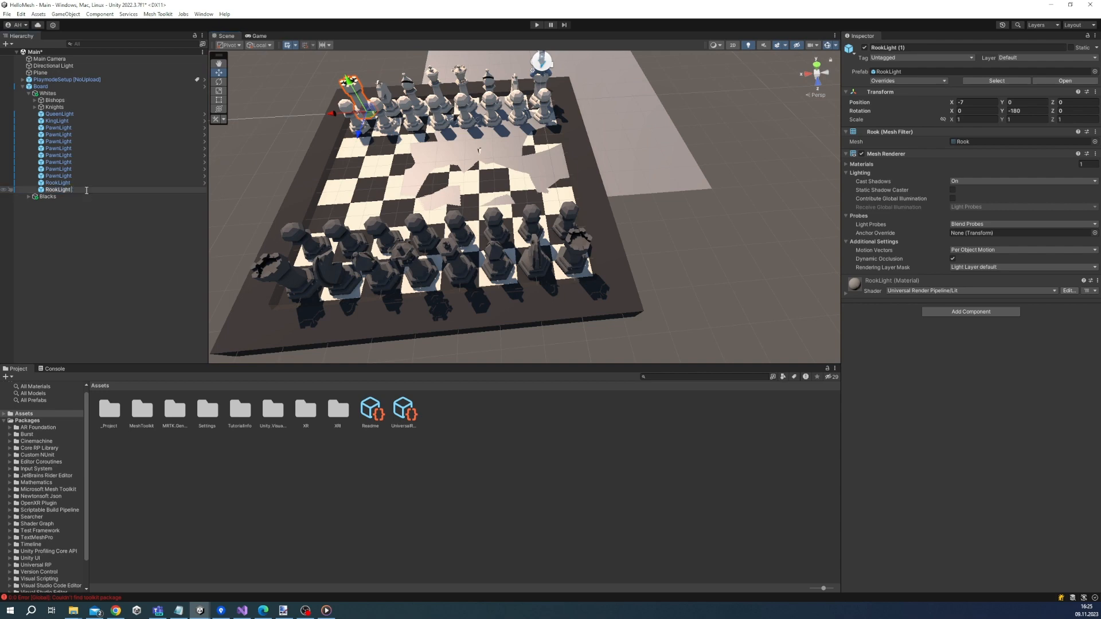
pyautogui.press('Return')
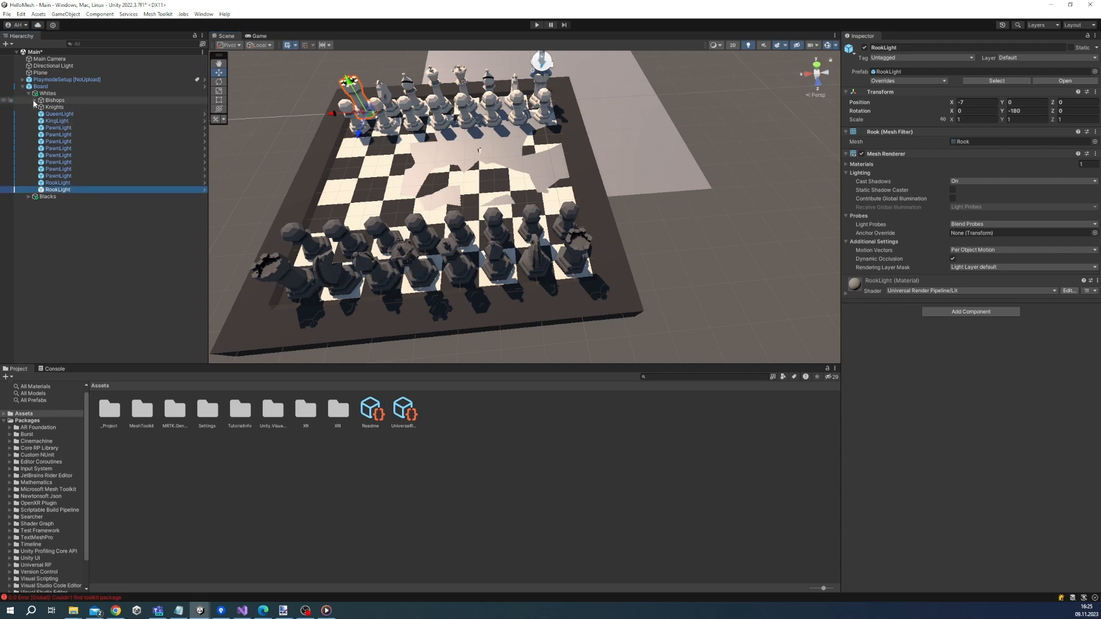
# Move both BishopLight pieces out of the Bishops group to directly under Whites
pyautogui.click(35, 101)
pyautogui.click(66, 107)
pyautogui.keyDown('shift'); pyautogui.click(66, 114); pyautogui.keyUp('shift')
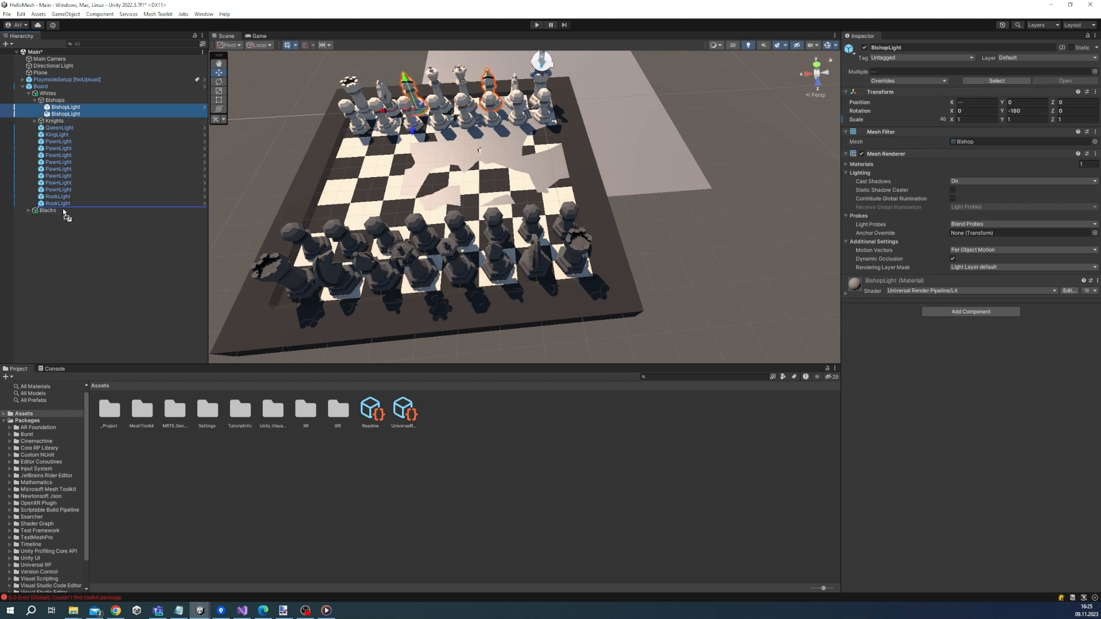
pyautogui.moveTo(64, 212); pyautogui.dragTo(63, 201)
# Replace one BishopLight with a duplicate of the other, positioned at X -5 and named BishopLight
pyautogui.hotkey('ctrl', 'd')
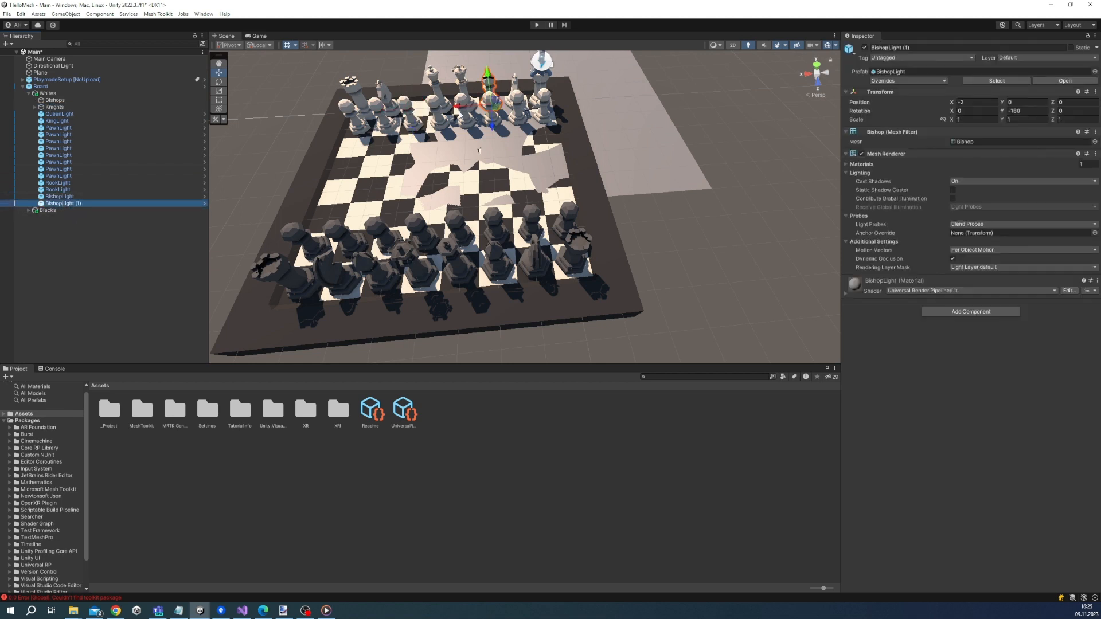
pyautogui.moveTo(462, 109); pyautogui.dragTo(400, 113)
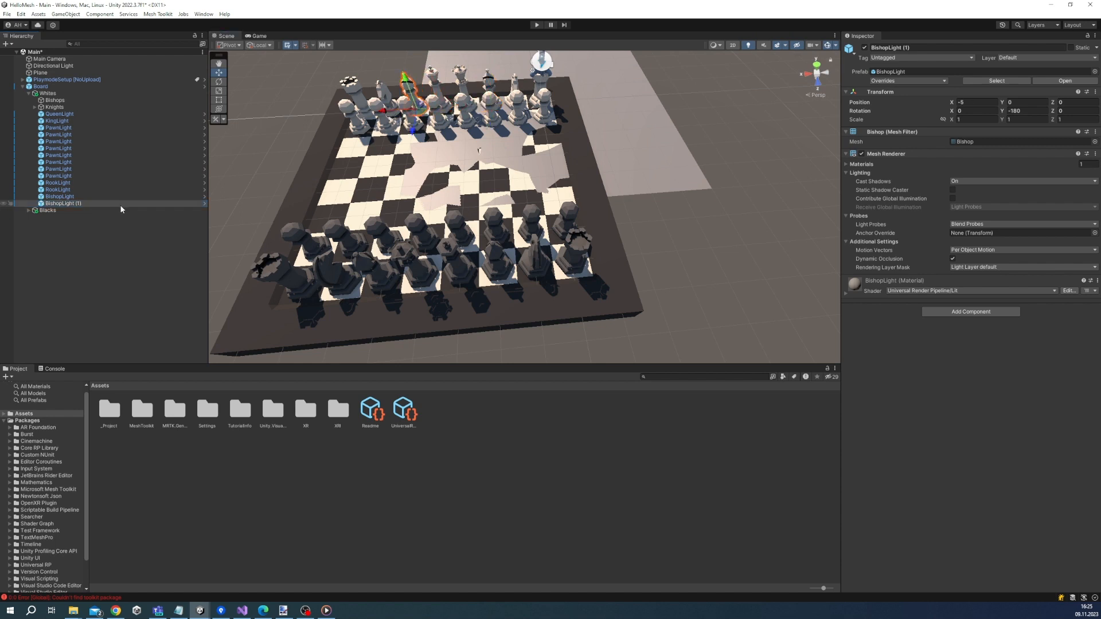
pyautogui.click(74, 203)
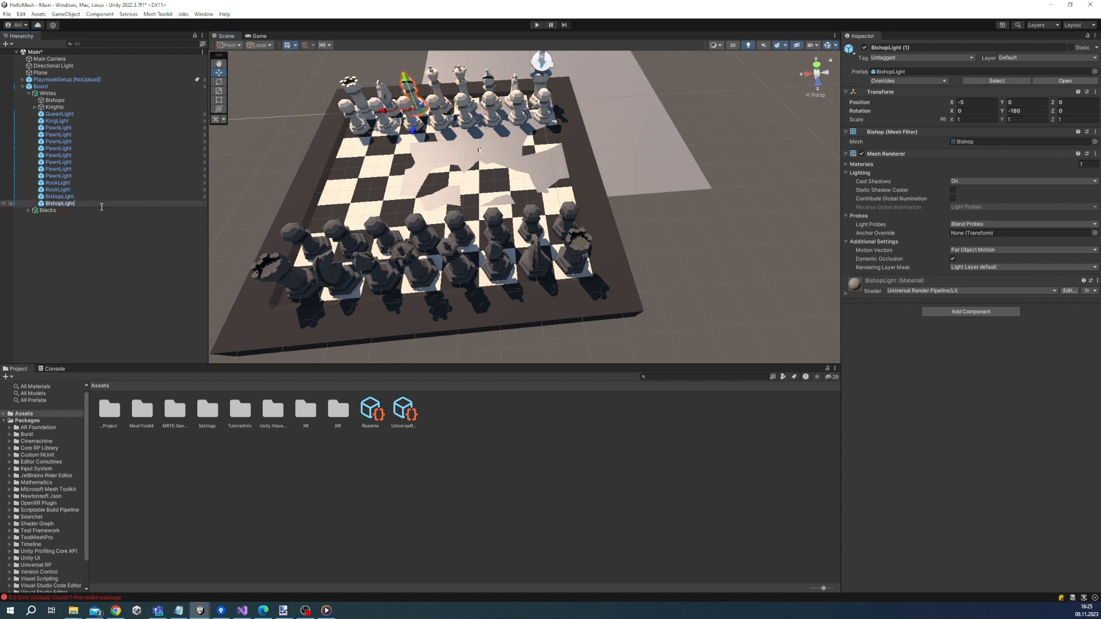
pyautogui.press('Return')
# Move both KnightLight pieces directly under Whites and delete the emptied Bishops and Knights groups
pyautogui.click(35, 107)
pyautogui.click(65, 114)
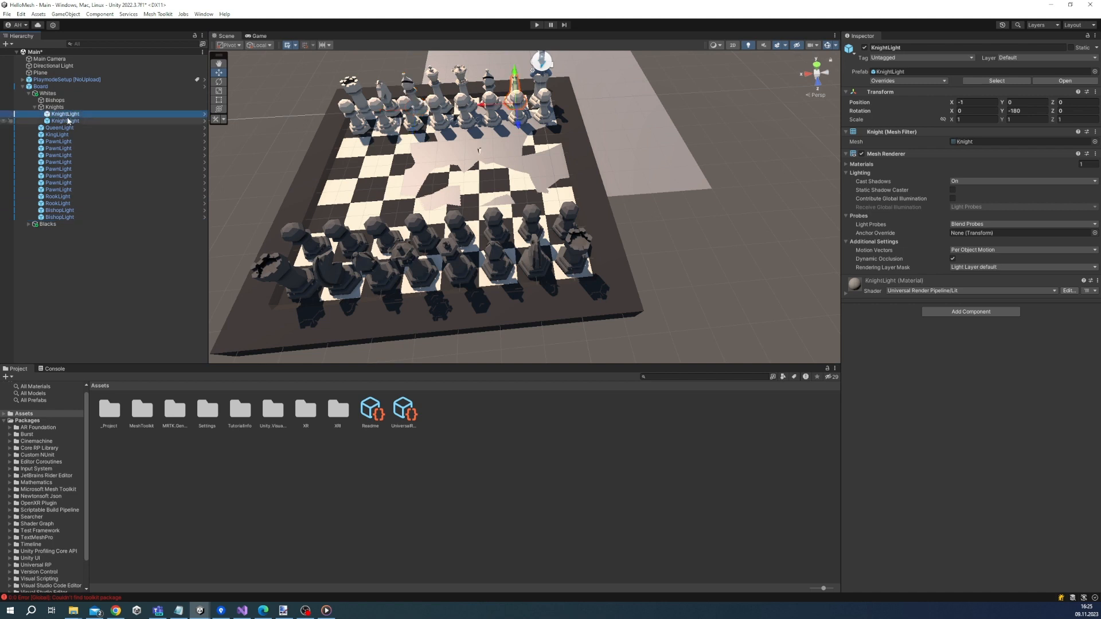
pyautogui.keyDown('shift'); pyautogui.click(64, 121); pyautogui.keyUp('shift')
pyautogui.moveTo(64, 121); pyautogui.dragTo(58, 220)
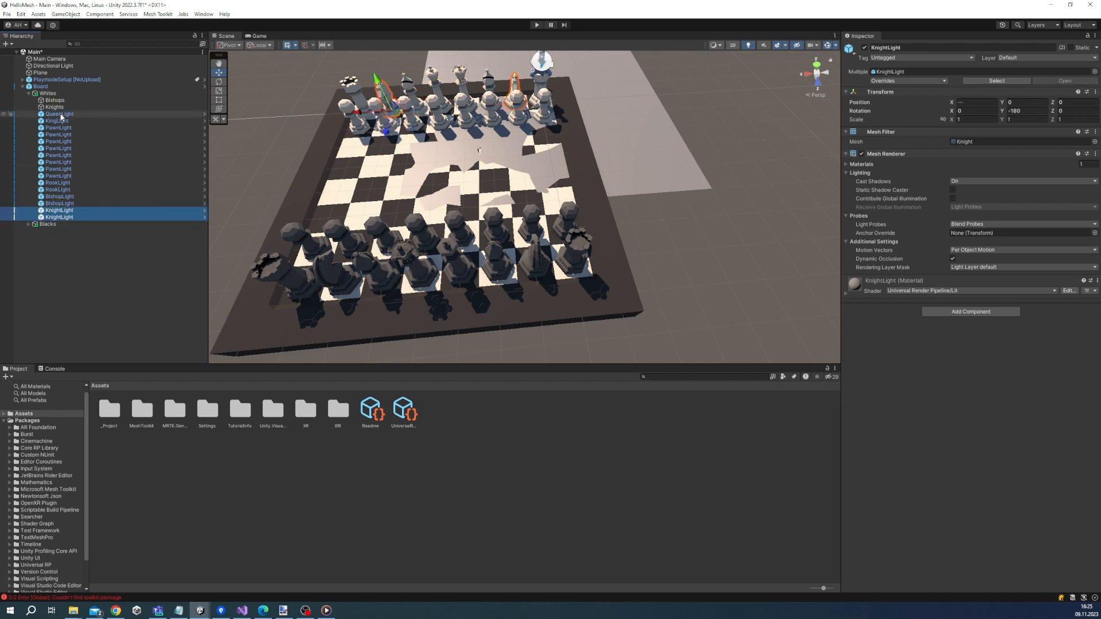
pyautogui.click(55, 100)
pyautogui.keyDown('shift'); pyautogui.click(55, 106); pyautogui.keyUp('shift')
pyautogui.press('Delete')
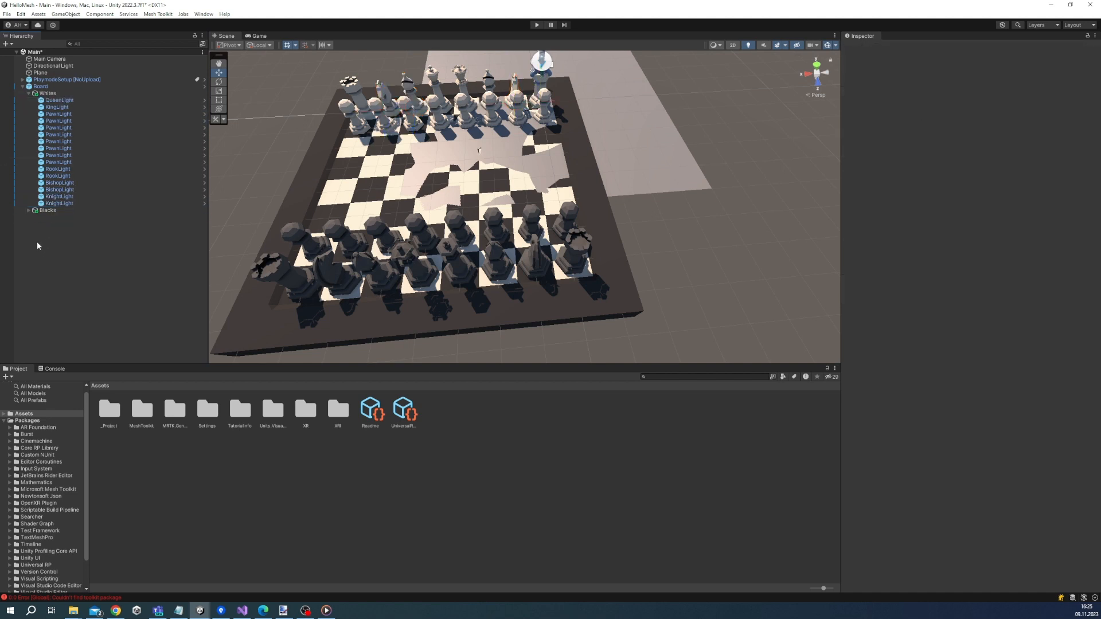
# Move all eight PawnDark pieces directly under Blacks and delete the emptied Pawns group
pyautogui.click(29, 211)
pyautogui.click(35, 217)
pyautogui.click(64, 224)
pyautogui.keyDown('shift'); pyautogui.click(64, 272); pyautogui.keyUp('shift')
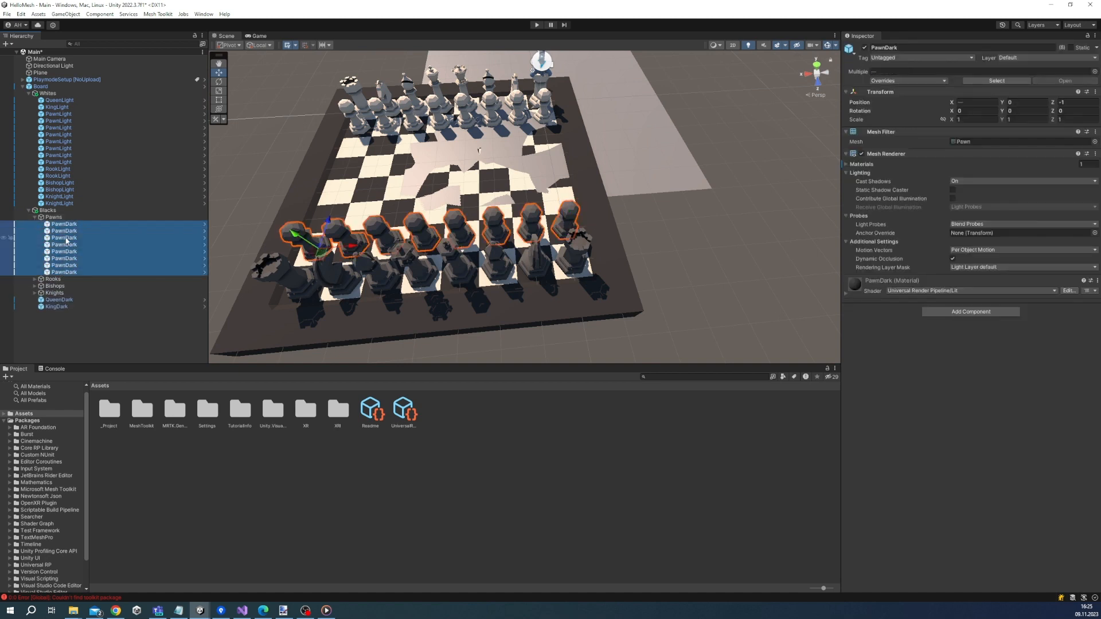
pyautogui.moveTo(66, 241); pyautogui.dragTo(48, 210)
pyautogui.click(54, 272)
pyautogui.press('Delete')
# Move both RookDark pieces directly under Blacks and delete the emptied Rooks group
pyautogui.click(35, 273)
pyautogui.click(63, 279)
pyautogui.keyDown('shift'); pyautogui.click(64, 285); pyautogui.keyUp('shift')
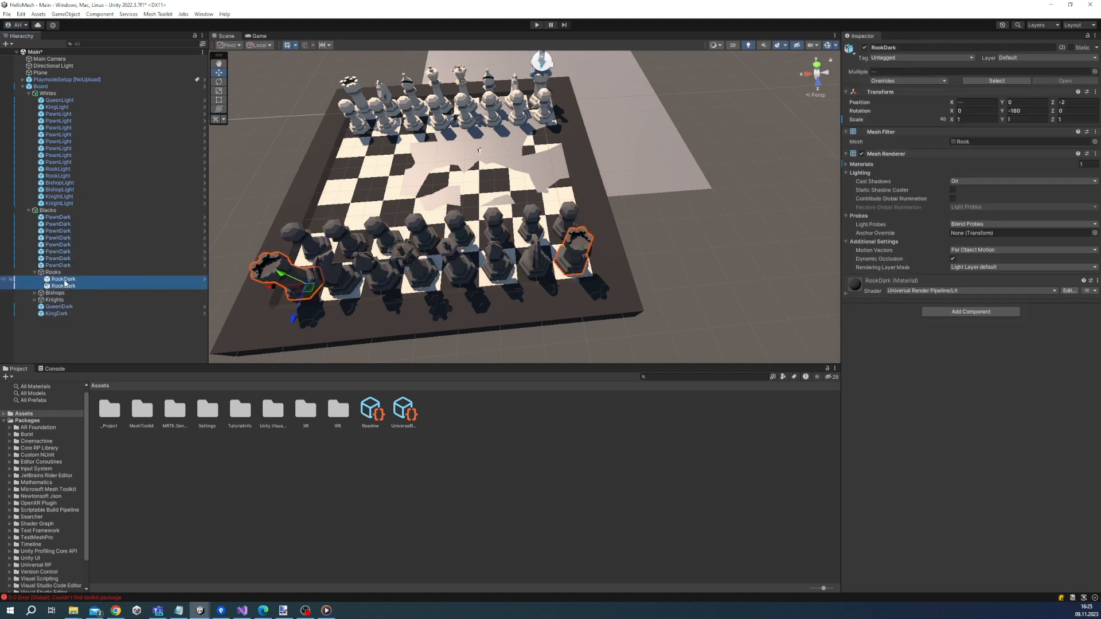
pyautogui.moveTo(64, 282); pyautogui.dragTo(57, 269)
pyautogui.click(53, 286)
pyautogui.press('Delete')
# Replace one RookDark with a duplicate of the other, positioned at X -7 and named RookDark
pyautogui.click(567, 264)
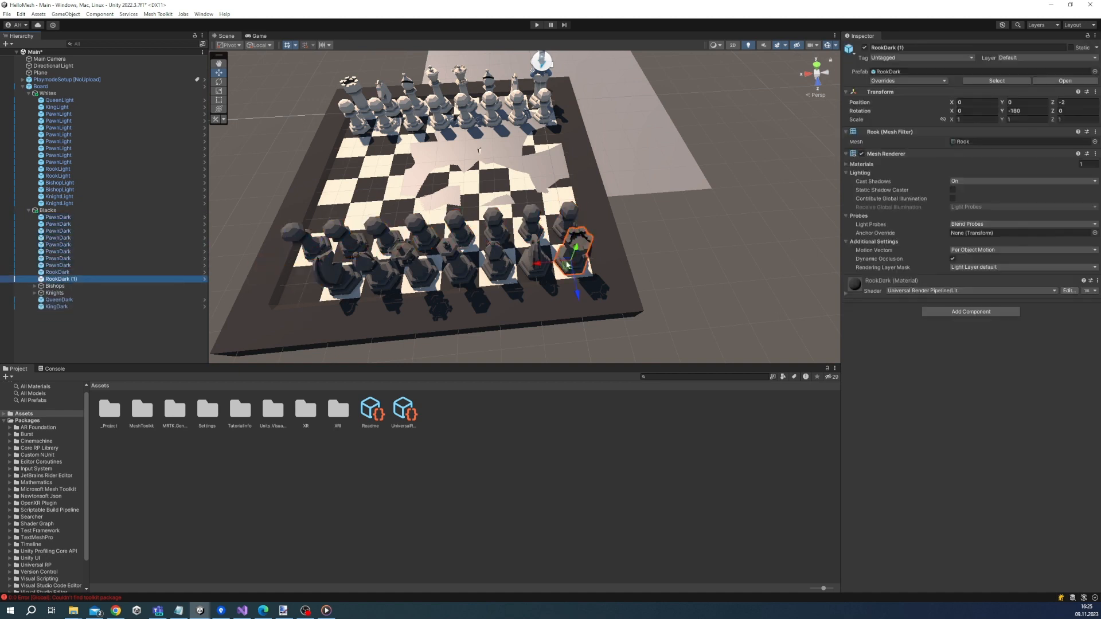
pyautogui.moveTo(567, 264); pyautogui.dragTo(274, 277)
# Move the BishopDark pieces directly under Blacks and delete the emptied Bishops group
pyautogui.click(35, 286)
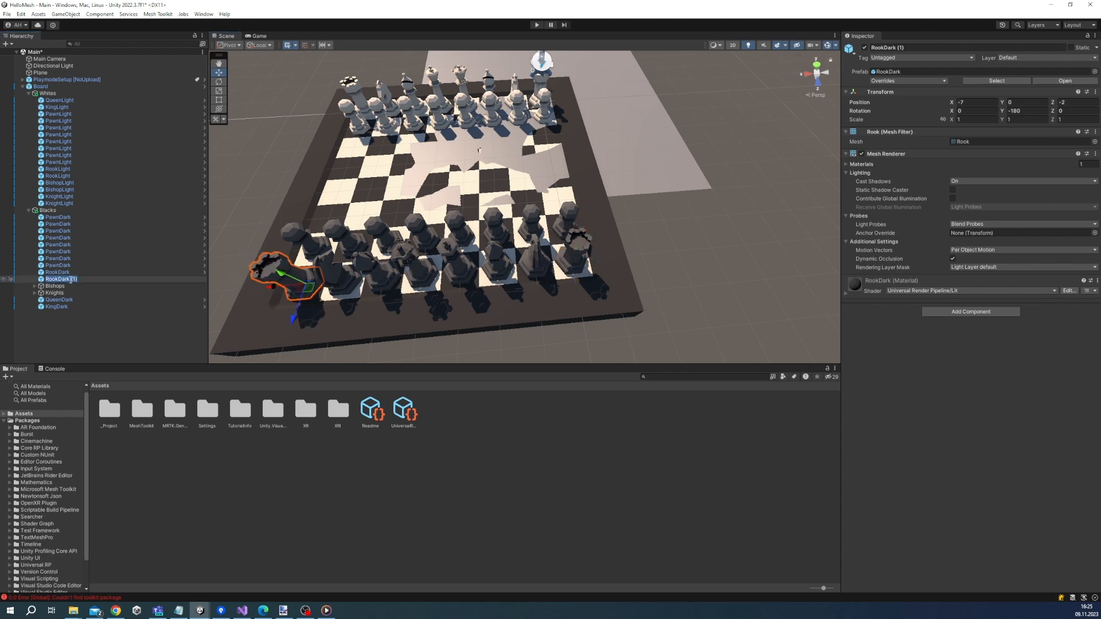
pyautogui.click(60, 293)
pyautogui.keyDown('shift'); pyautogui.click(60, 299); pyautogui.keyUp('shift')
pyautogui.moveTo(60, 300); pyautogui.dragTo(65, 283)
# Replace one BishopDark with a duplicate of the other, positioned at X -5 and named BishopDark
pyautogui.click(63, 288)
pyautogui.hotkey('ctrl', 'd')
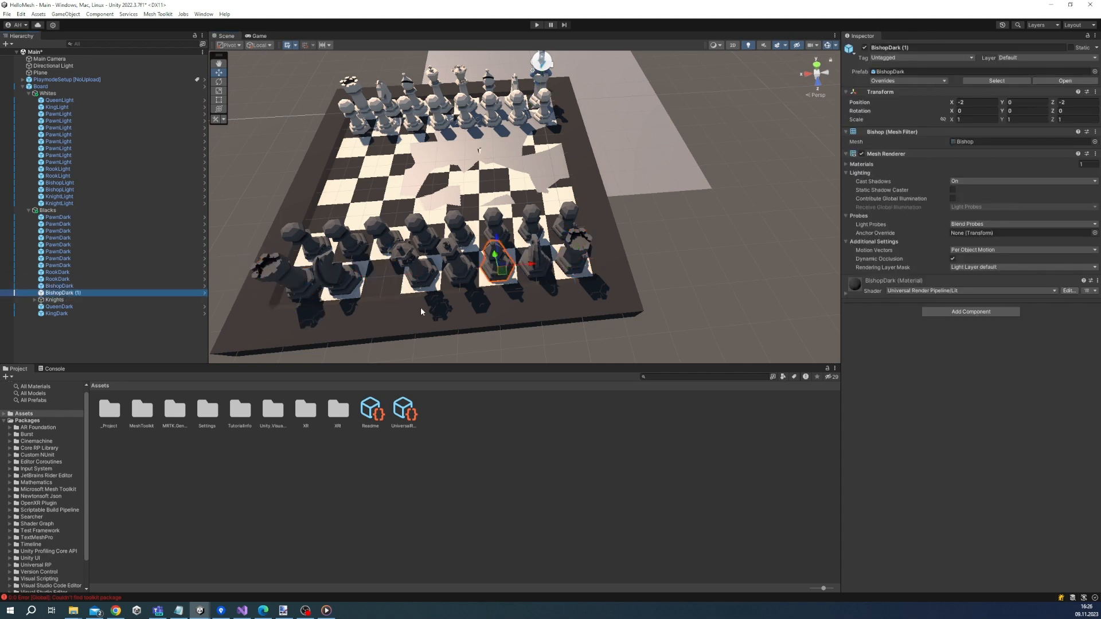
pyautogui.moveTo(530, 268); pyautogui.dragTo(418, 274)
pyautogui.click(78, 293)
pyautogui.press('End')
pyautogui.press('BackSpace')
pyautogui.press('BackSpace')
pyautogui.press('BackSpace')
pyautogui.press('BackSpace')
# Move both KnightDark pieces directly under Blacks and delete the emptied Knights group
pyautogui.click(35, 300)
pyautogui.click(60, 307)
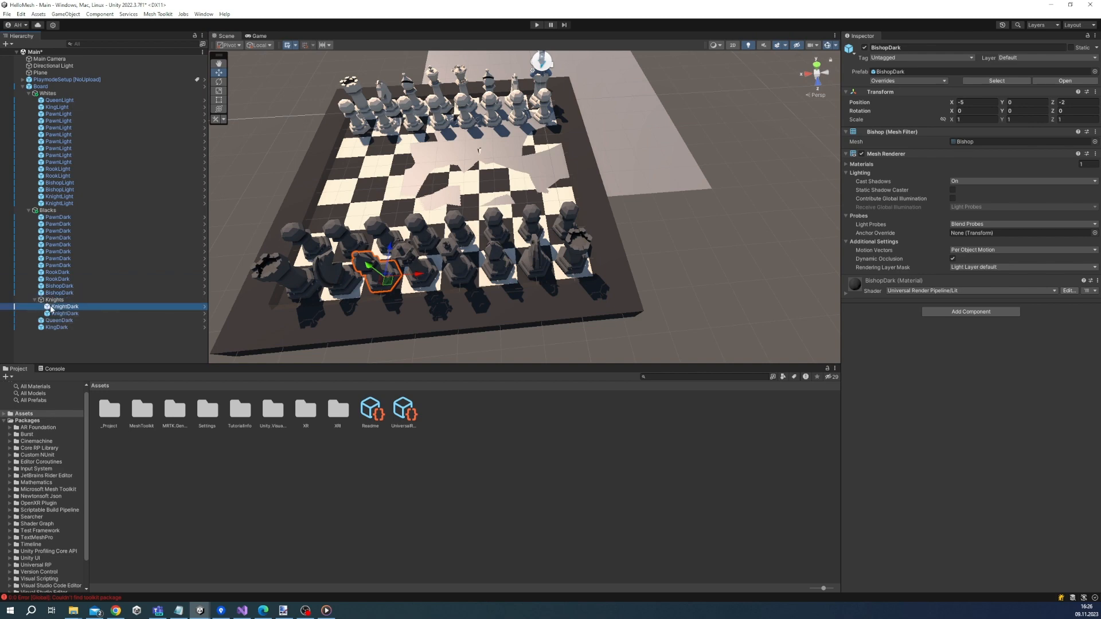
pyautogui.keyDown('shift'); pyautogui.click(60, 313); pyautogui.keyUp('shift')
pyautogui.moveTo(60, 313); pyautogui.dragTo(56, 297)
pyautogui.click(59, 314)
pyautogui.press('Delete')
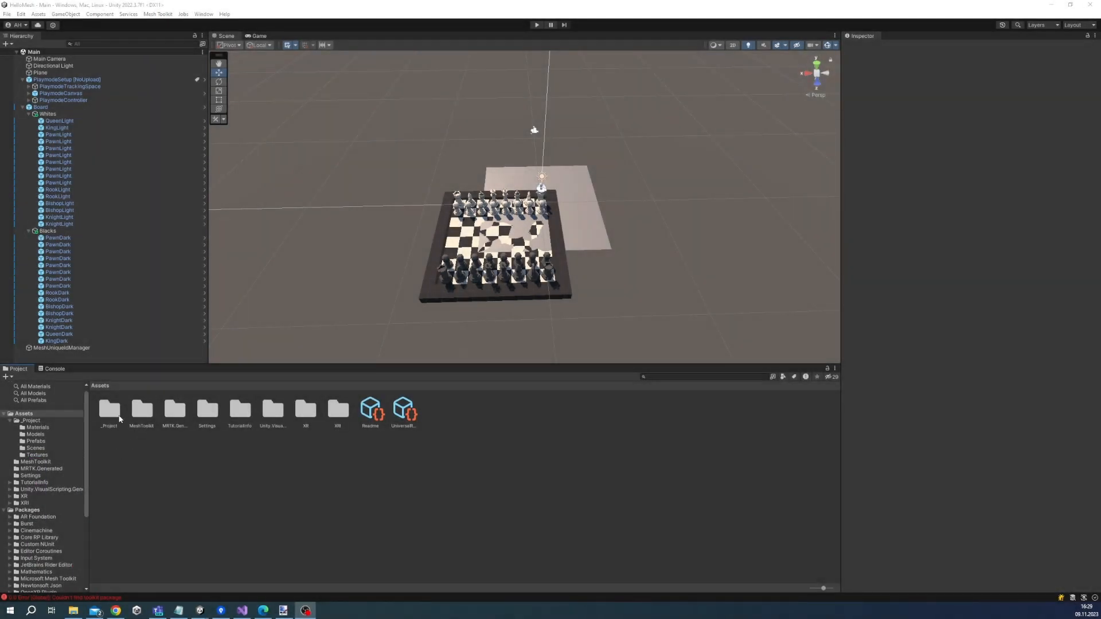
# Add the Mesh Interactable Setup component to every prefab in the _Project Prefabs folder except Board
pyautogui.doubleClick(120, 418)
pyautogui.doubleClick(177, 422)
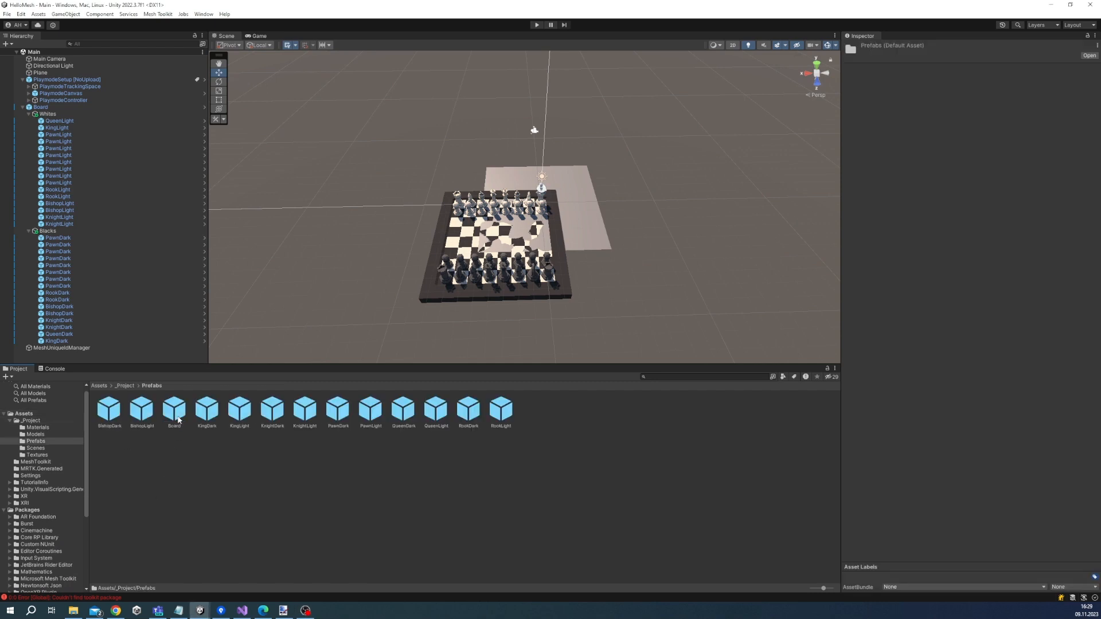
pyautogui.hotkey('ctrl', 'a')
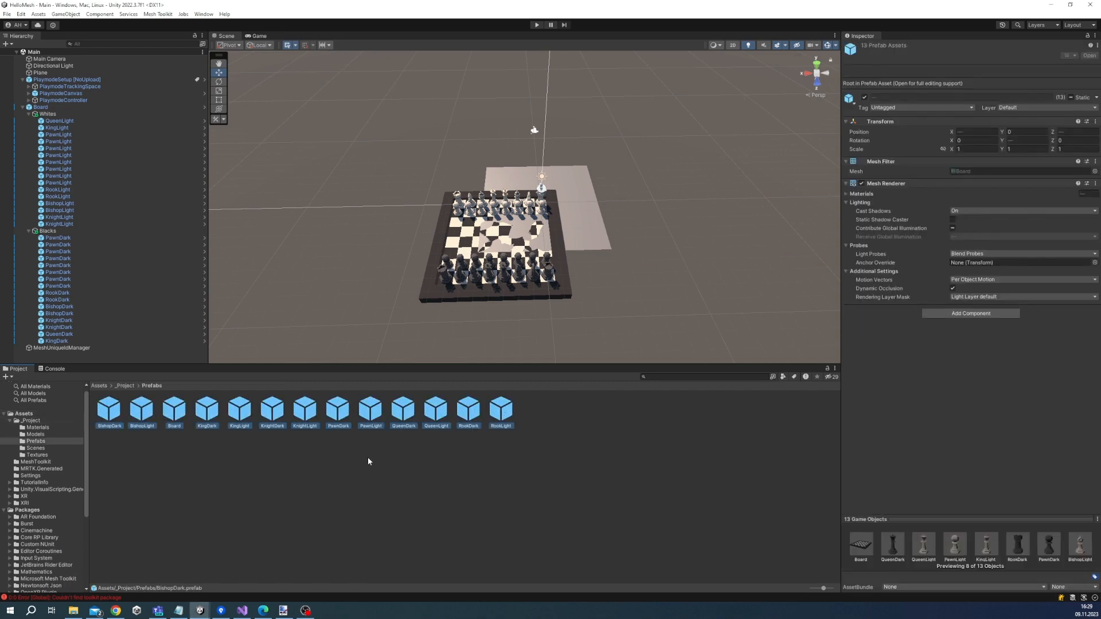
pyautogui.keyDown('ctrl'); pyautogui.click(167, 417); pyautogui.keyUp('ctrl')
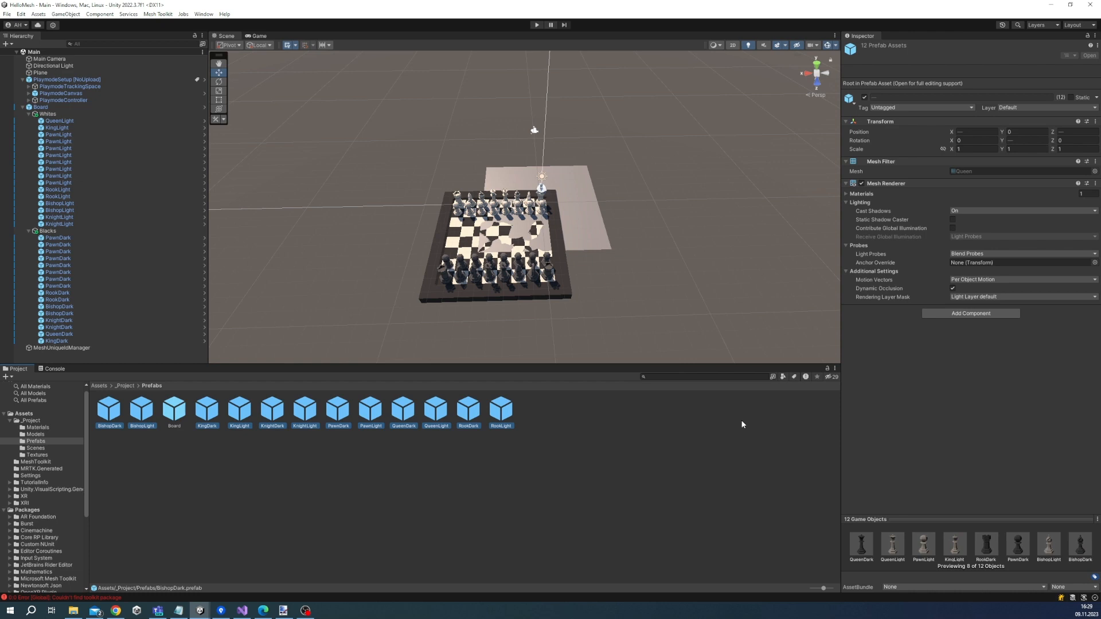
pyautogui.click(939, 313)
pyautogui.write('int')
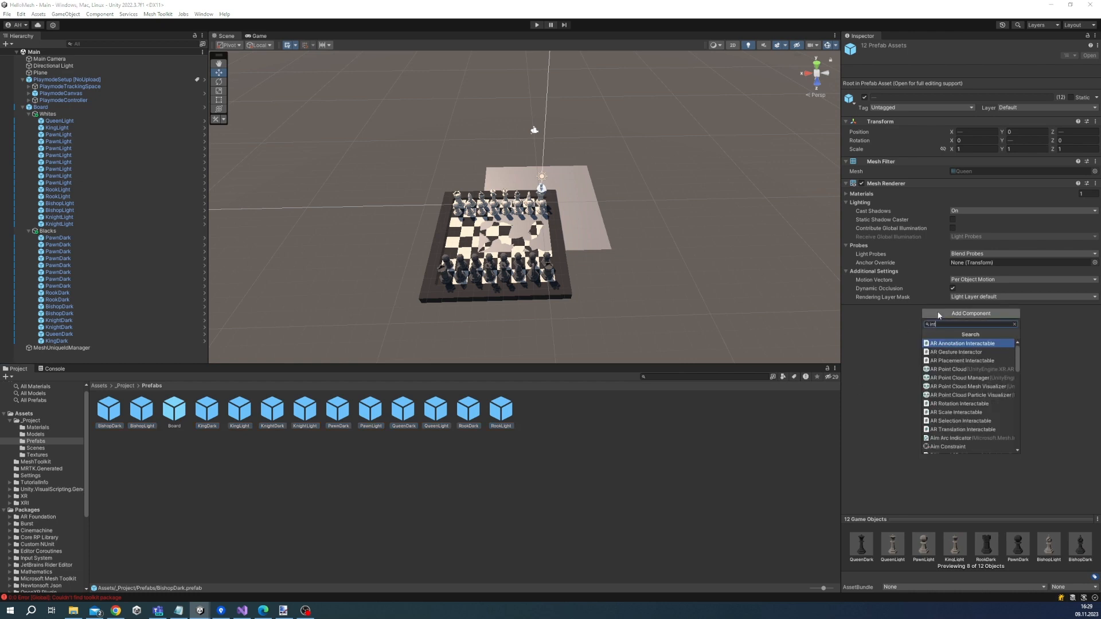
pyautogui.write('eractable set')
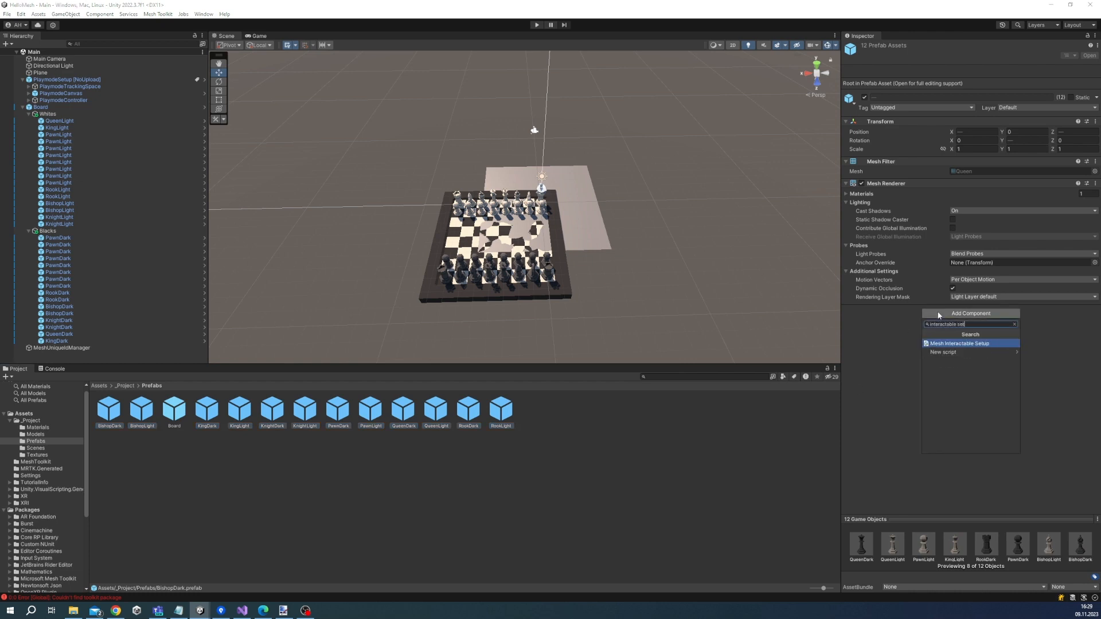
pyautogui.press('Return')
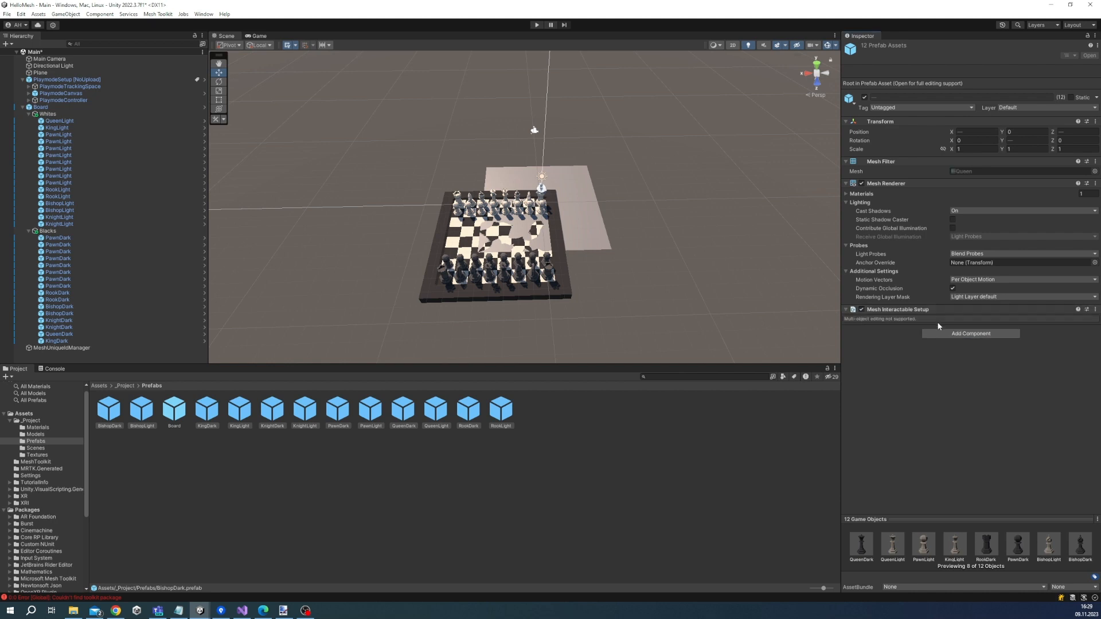
# Add a Rigidbody and a convex Mesh Collider to the twelve selected chess piece prefabs
pyautogui.click(956, 334)
pyautogui.write('gi')
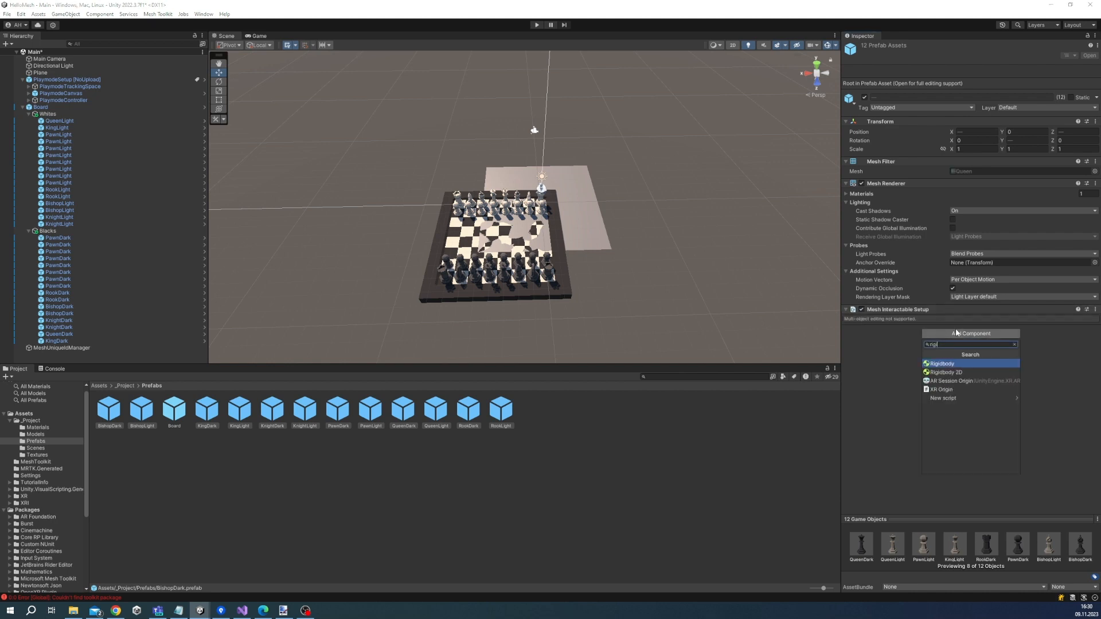
pyautogui.press('Return')
pyautogui.click(956, 443)
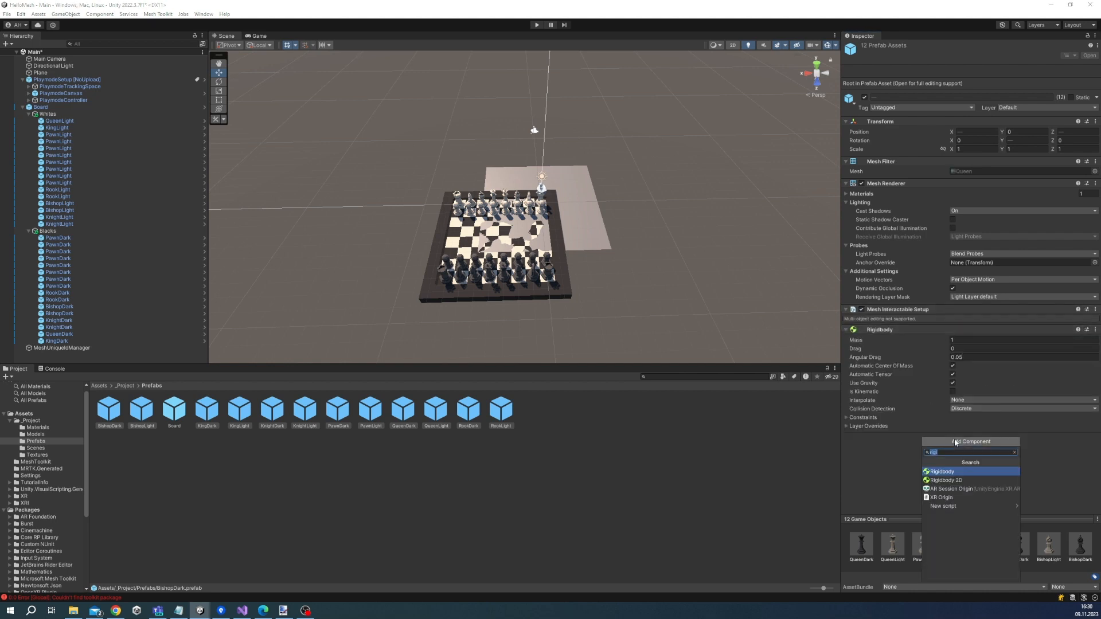
pyautogui.write('mesh col')
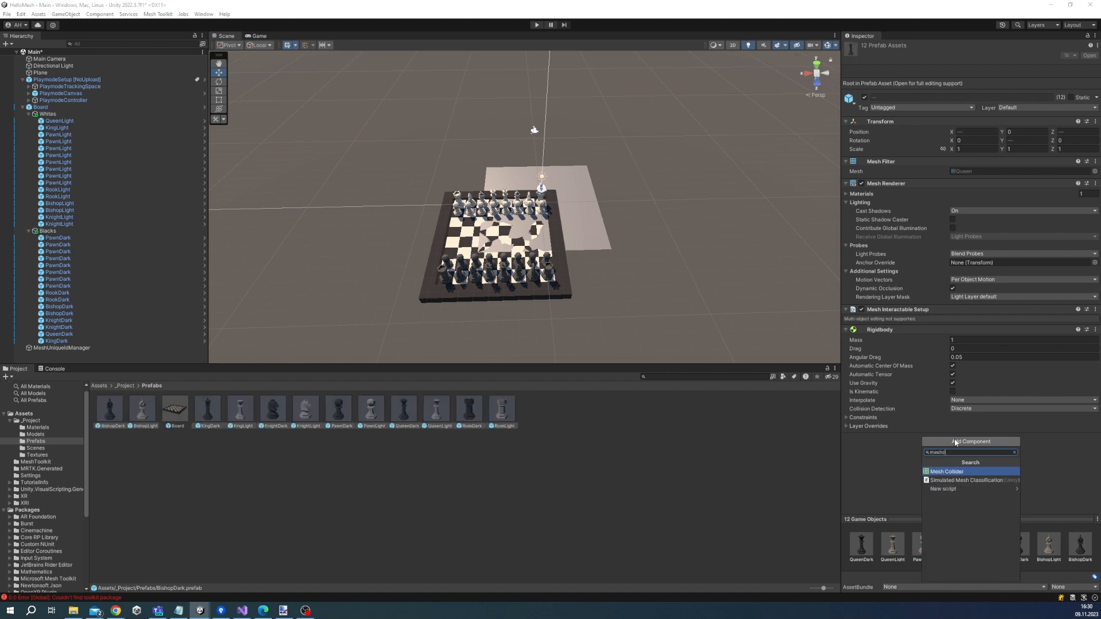
pyautogui.press('Return')
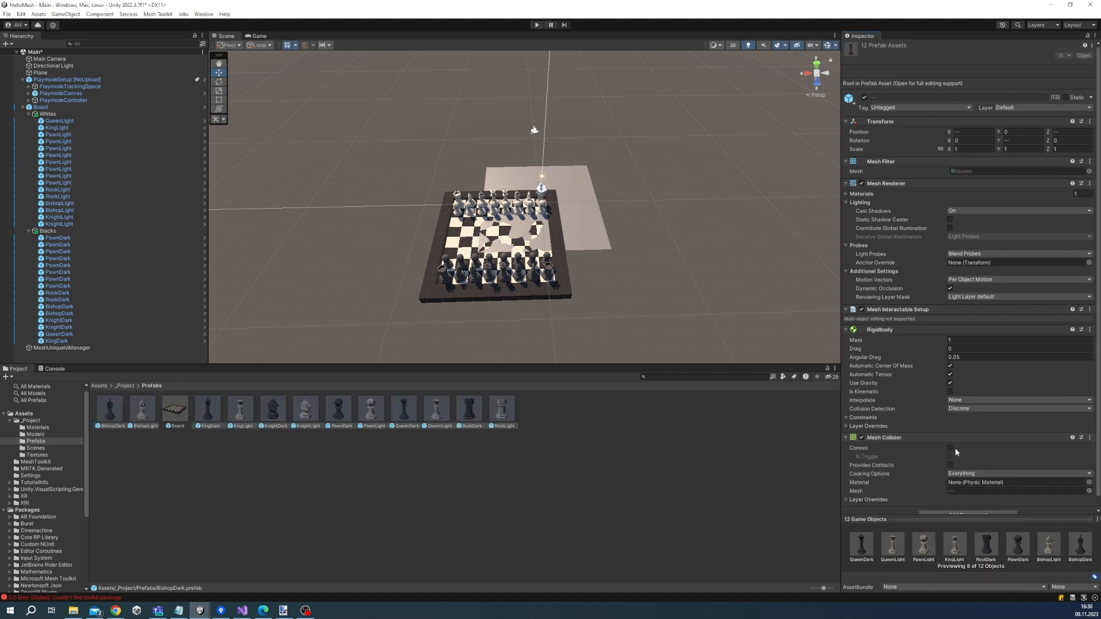
pyautogui.click(950, 448)
# Make BishopDark manipulable in its Mesh Interactable Setup and copy that component's values to the other chess piece prefabs
pyautogui.click(118, 414)
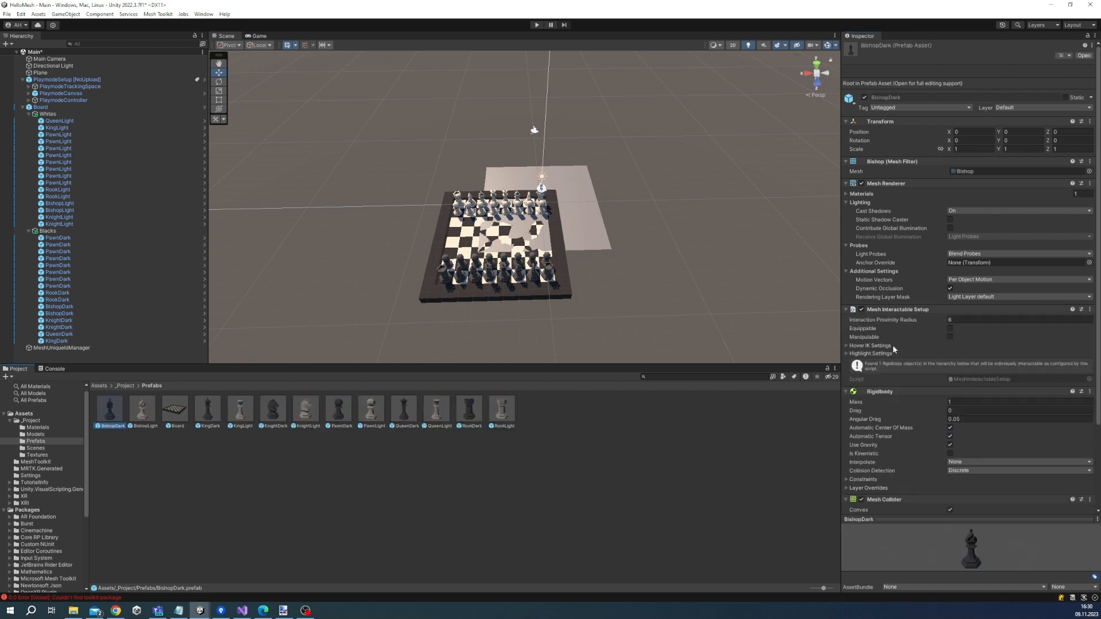
pyautogui.click(950, 338)
pyautogui.rightClick(917, 311)
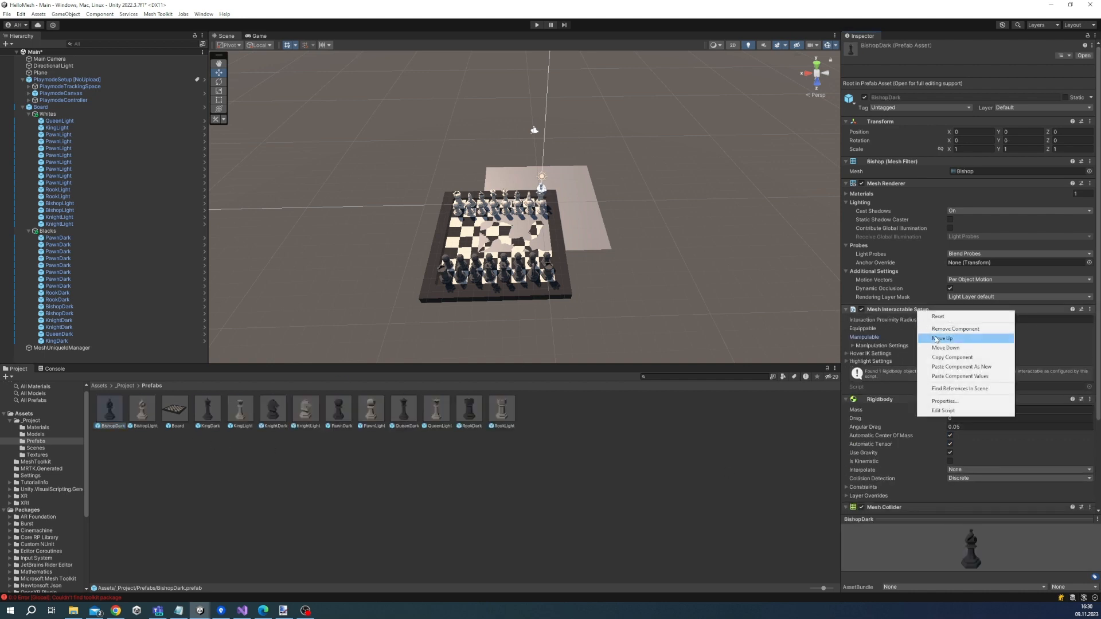
pyautogui.click(945, 358)
pyautogui.keyDown('shift'); pyautogui.click(514, 411); pyautogui.keyUp('shift')
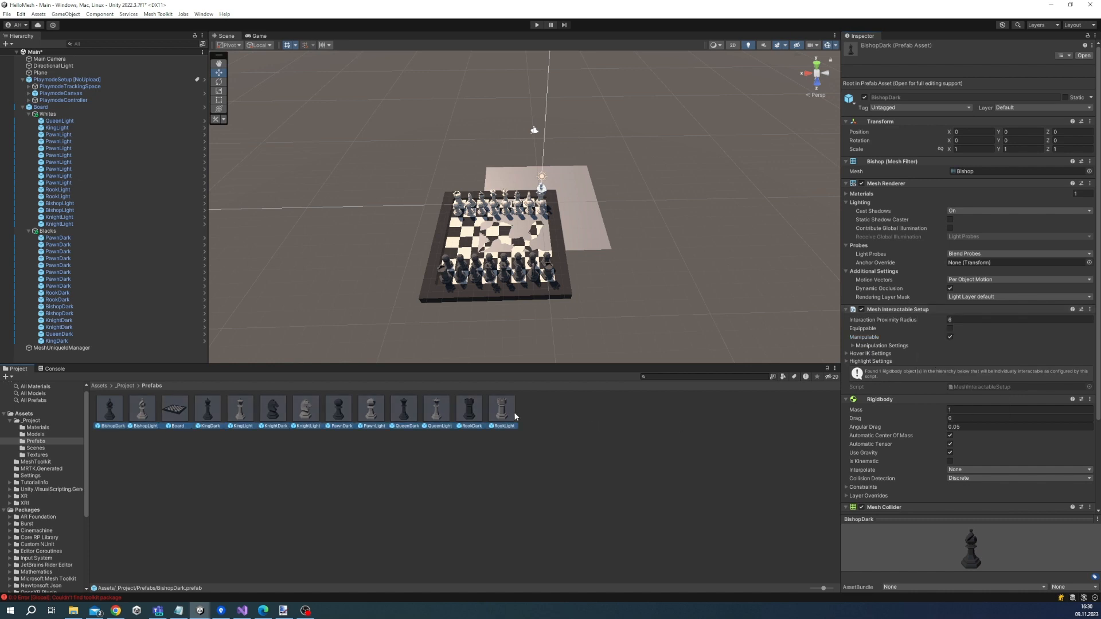
pyautogui.rightClick(900, 310)
pyautogui.click(961, 375)
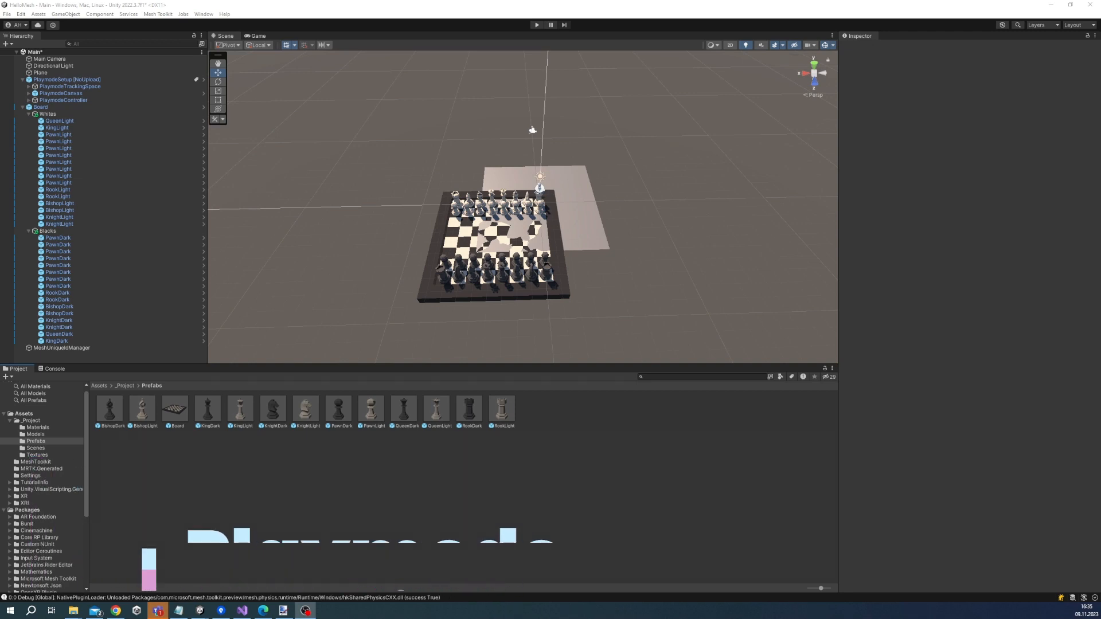
# Delete the Main Camera from the scene and move the Board to about X 6.25, Z -3.75
pyautogui.click(67, 59)
pyautogui.press('Delete')
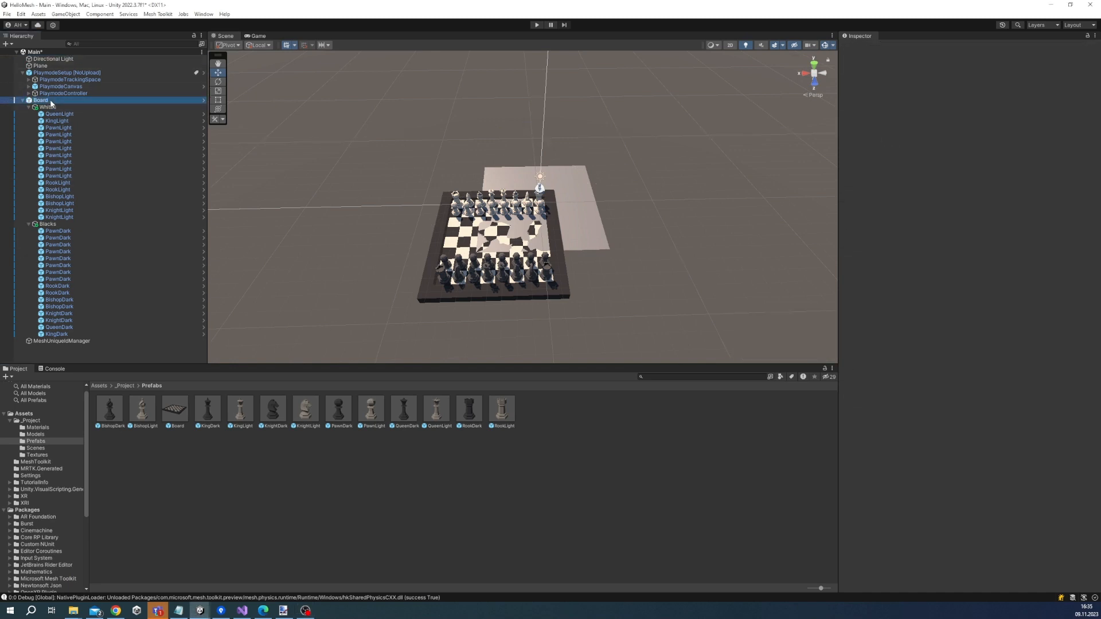
pyautogui.moveTo(540, 231); pyautogui.dragTo(436, 180)
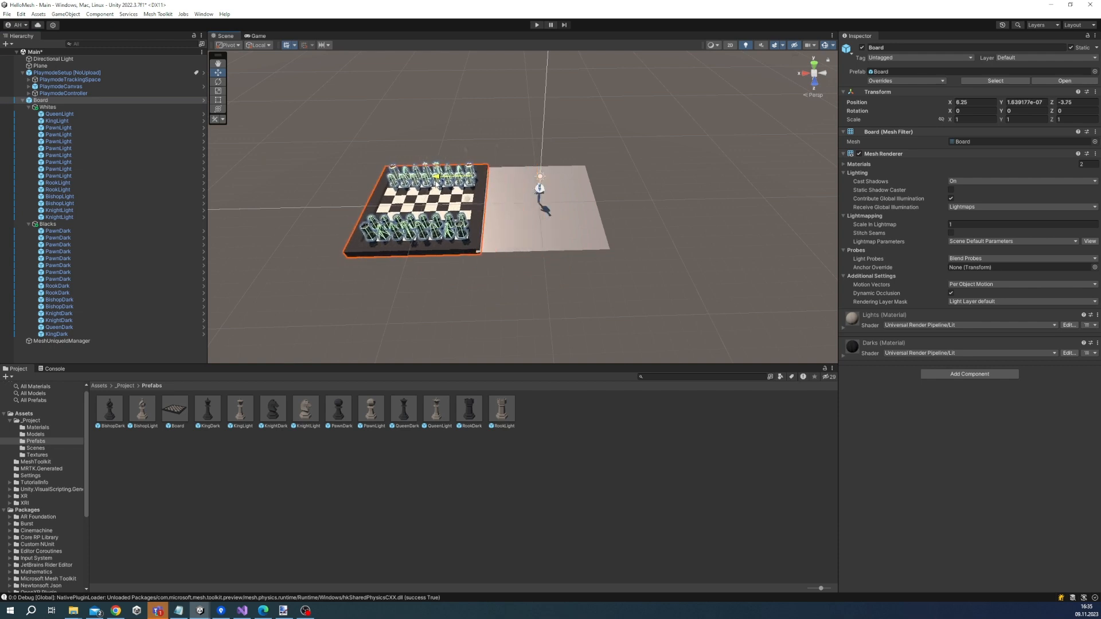
# Scale the ground Plane to 4 in X and 4 in Z
pyautogui.click(526, 242)
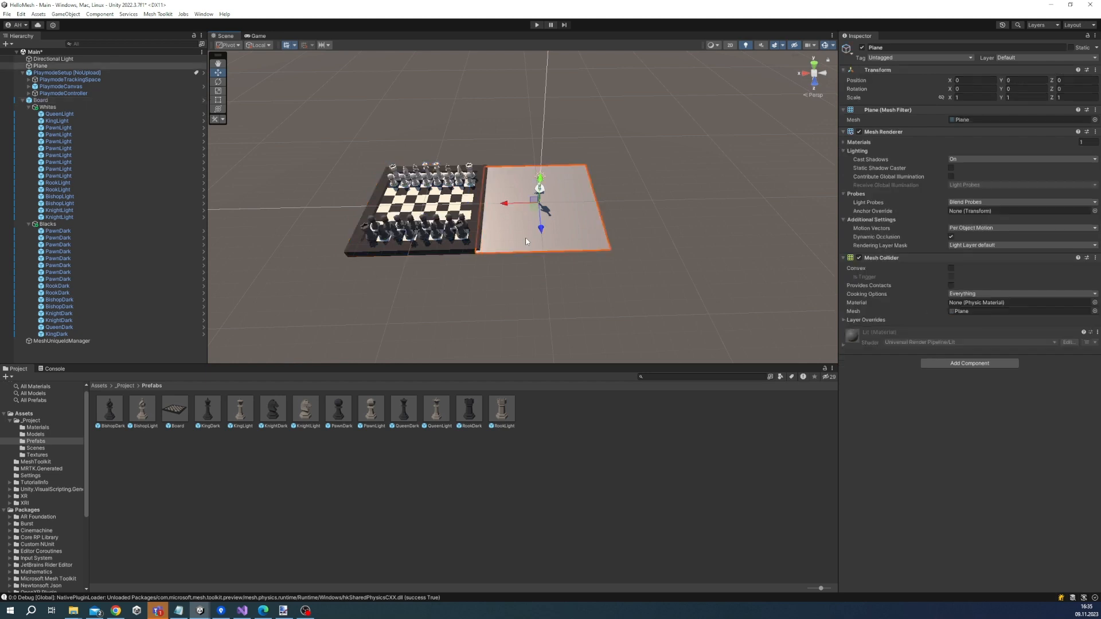
pyautogui.write('4')
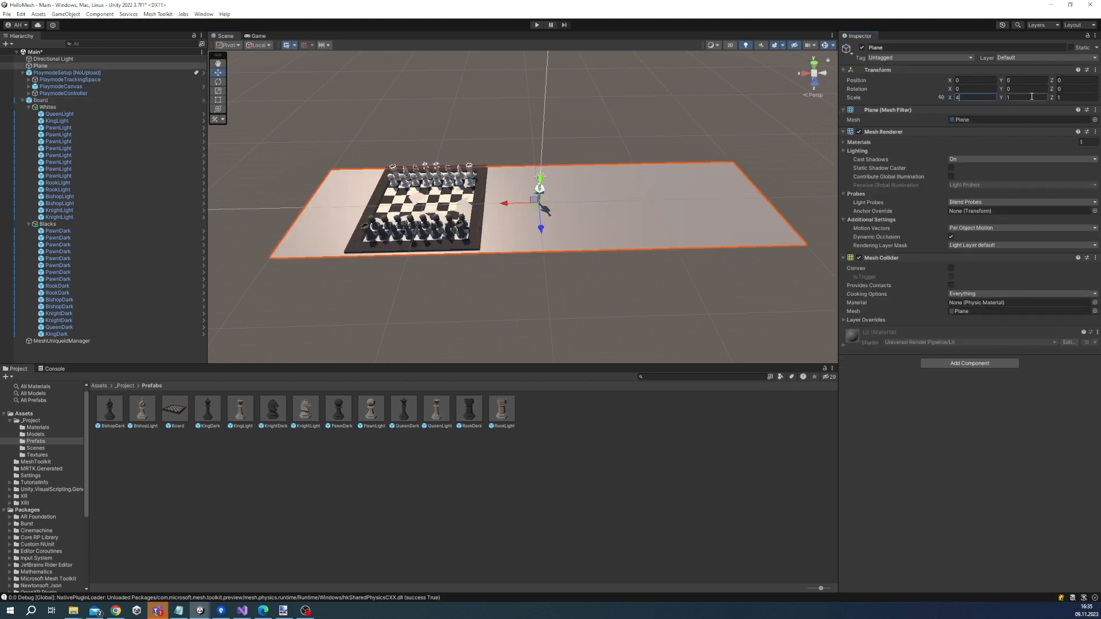
pyautogui.write('4')
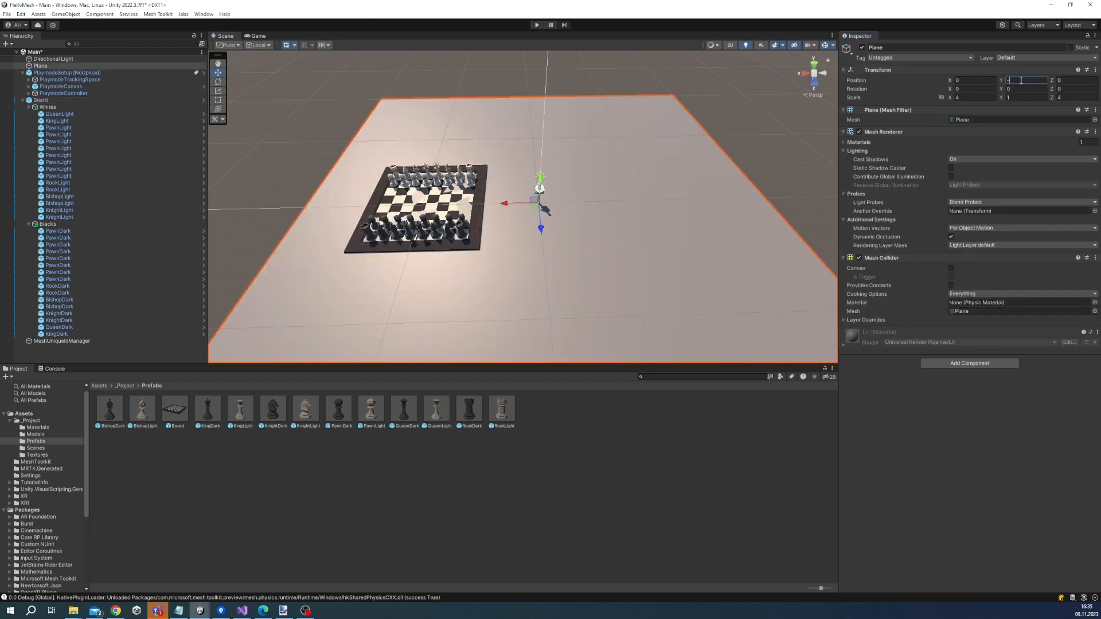